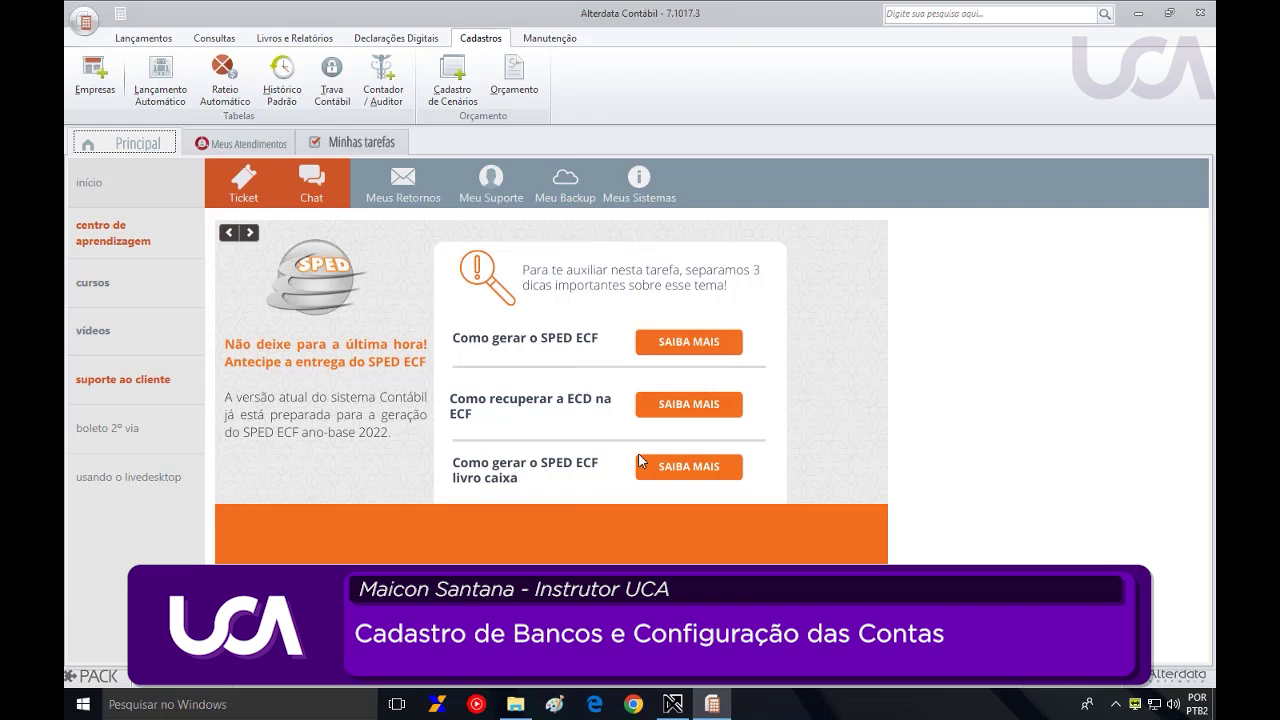
- Open the bank register (Bancos) from the bank reconciliation module's tables
click(143, 40)
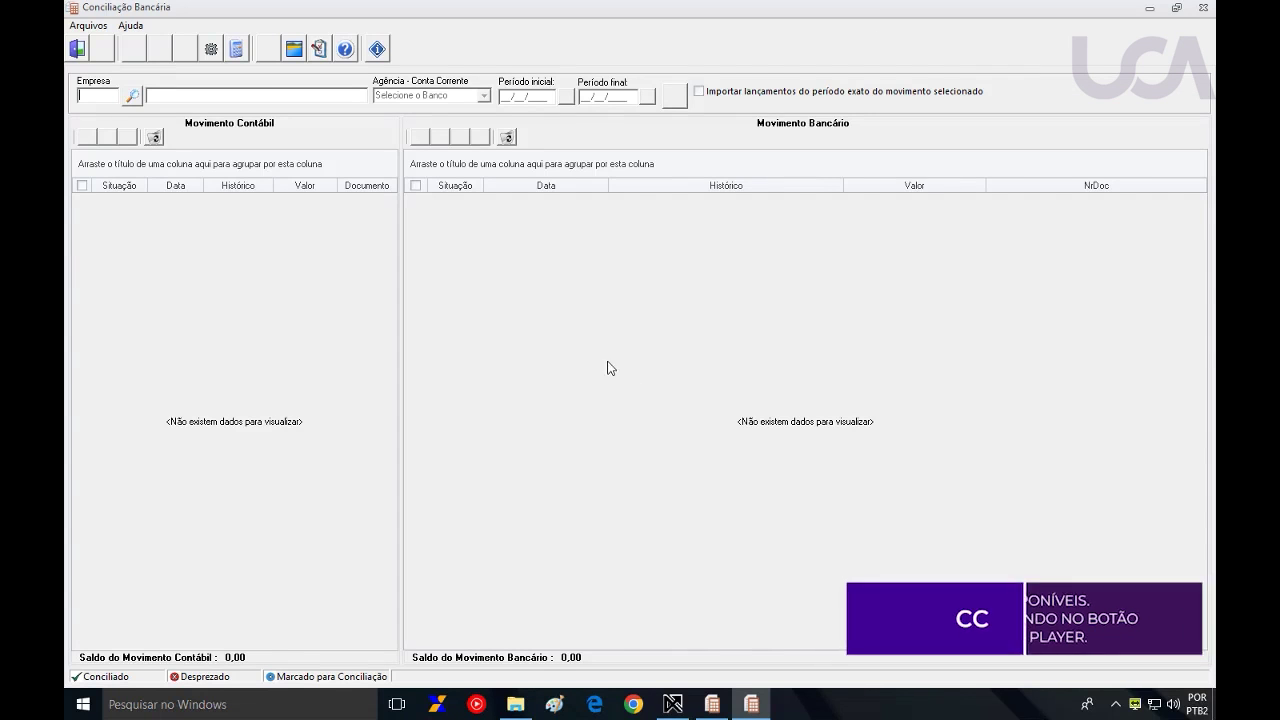
click(88, 25)
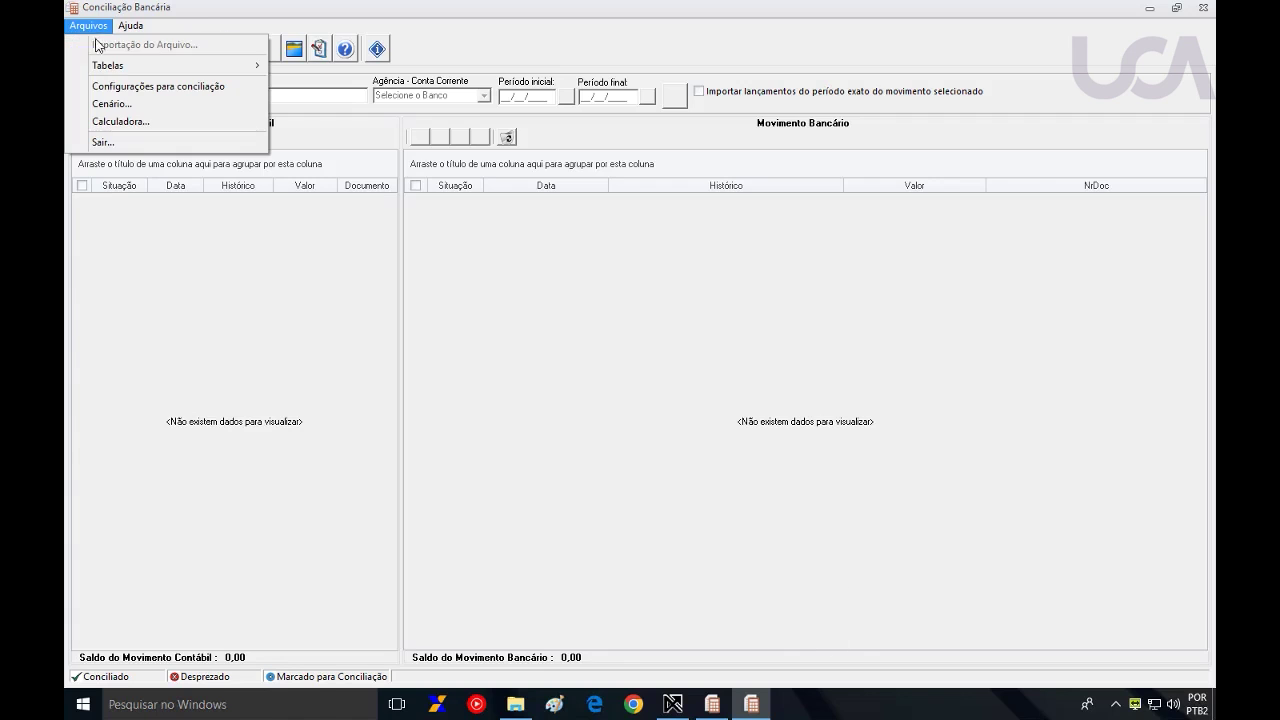
mouse_move(194, 72)
click(305, 66)
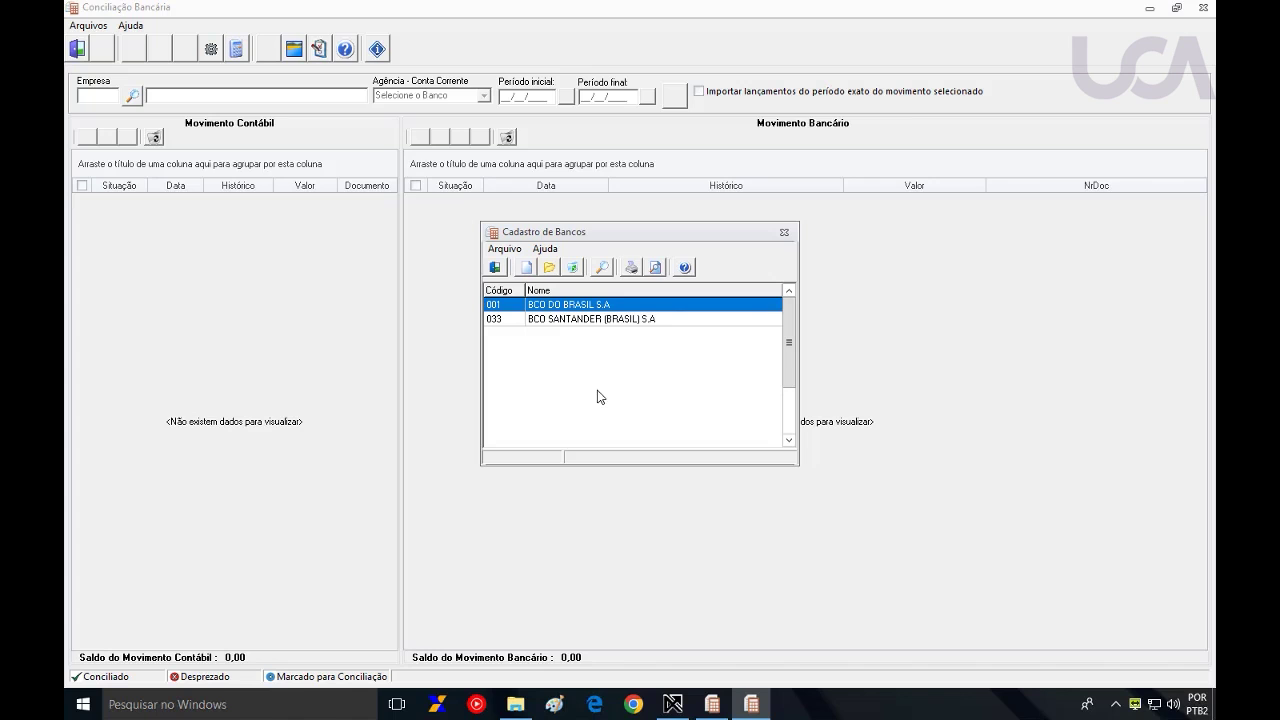
- Start a new bank record and pick code 003, BCO DA AMAZONIA S.A, from the Febraban bank list
click(522, 268)
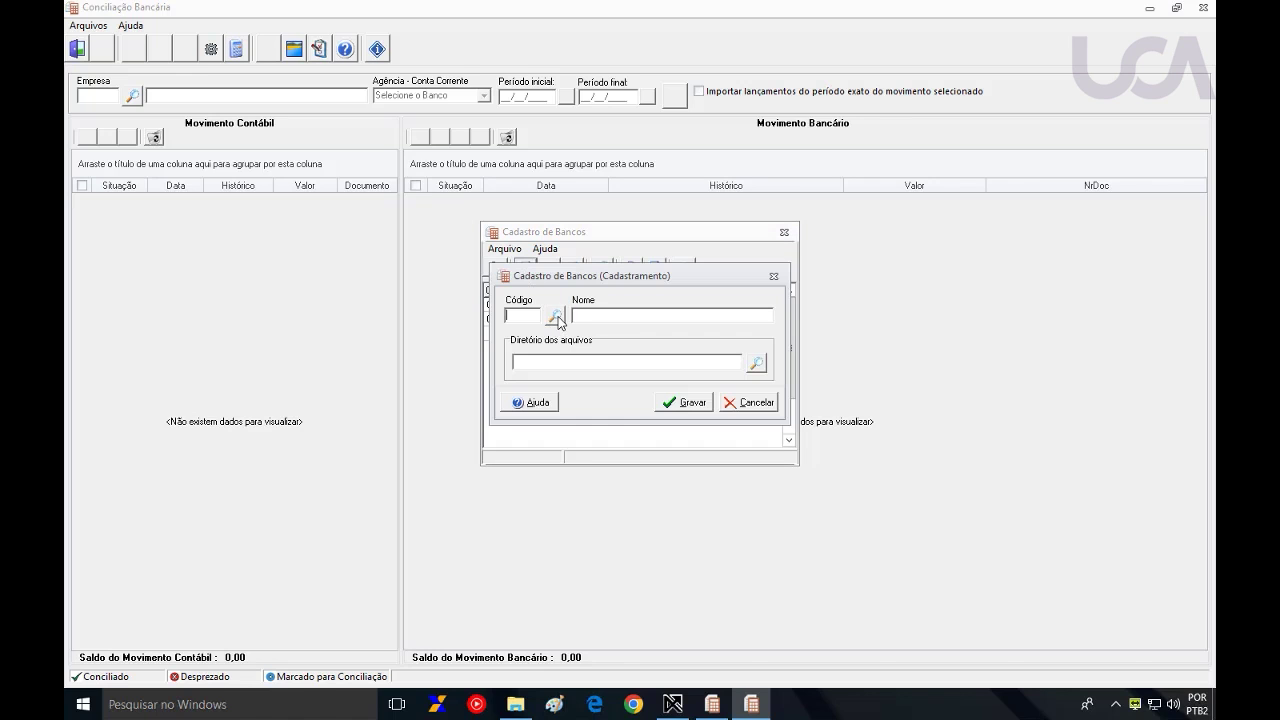
click(556, 316)
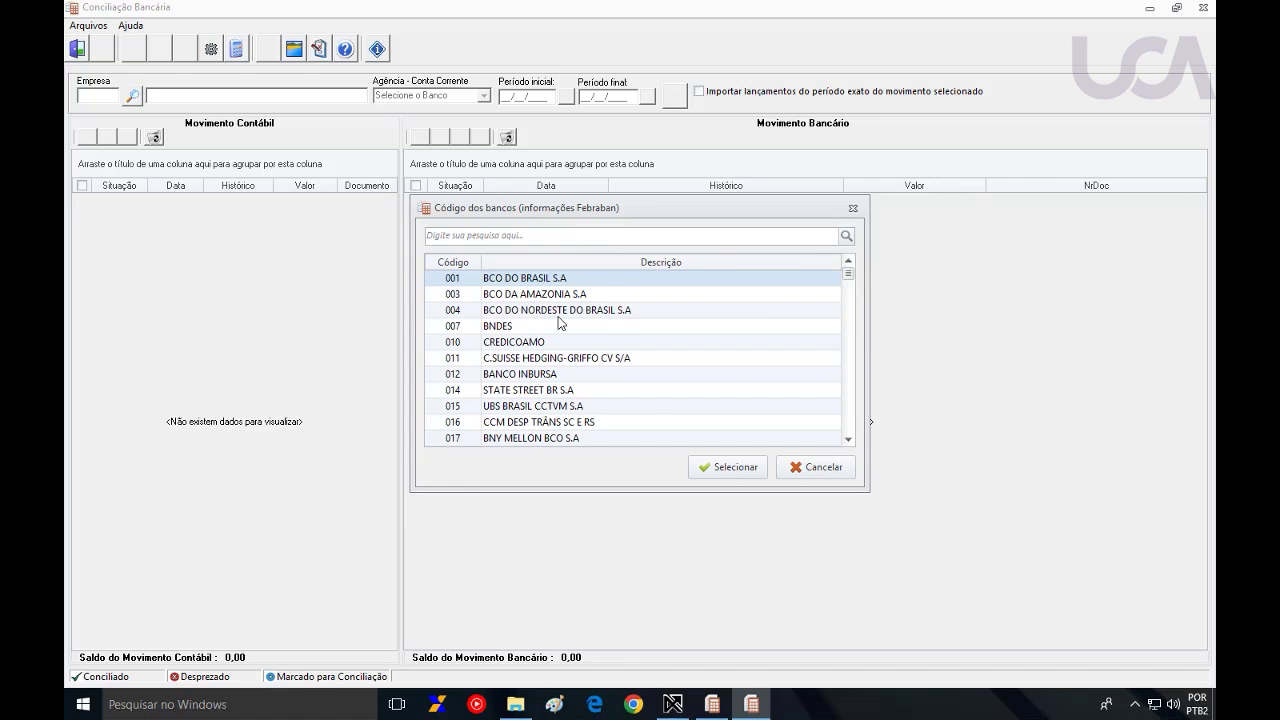
scroll(560, 325, down, 2)
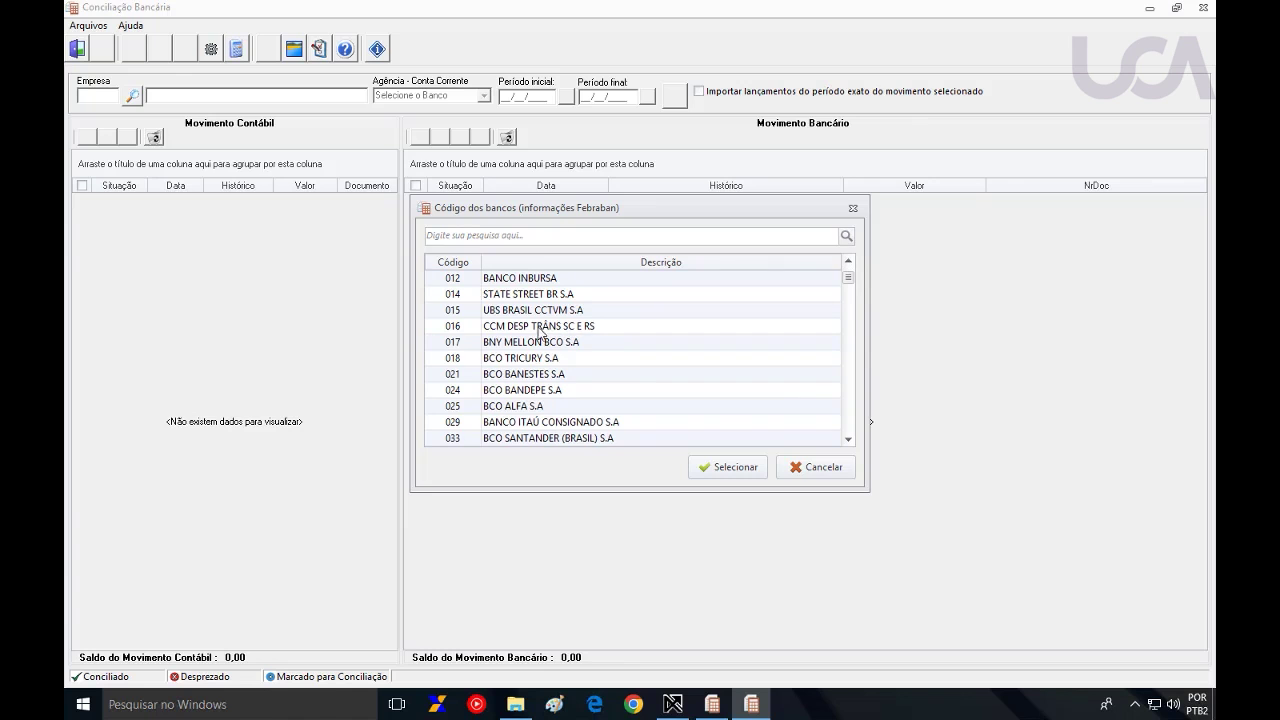
scroll(538, 372, down, 3)
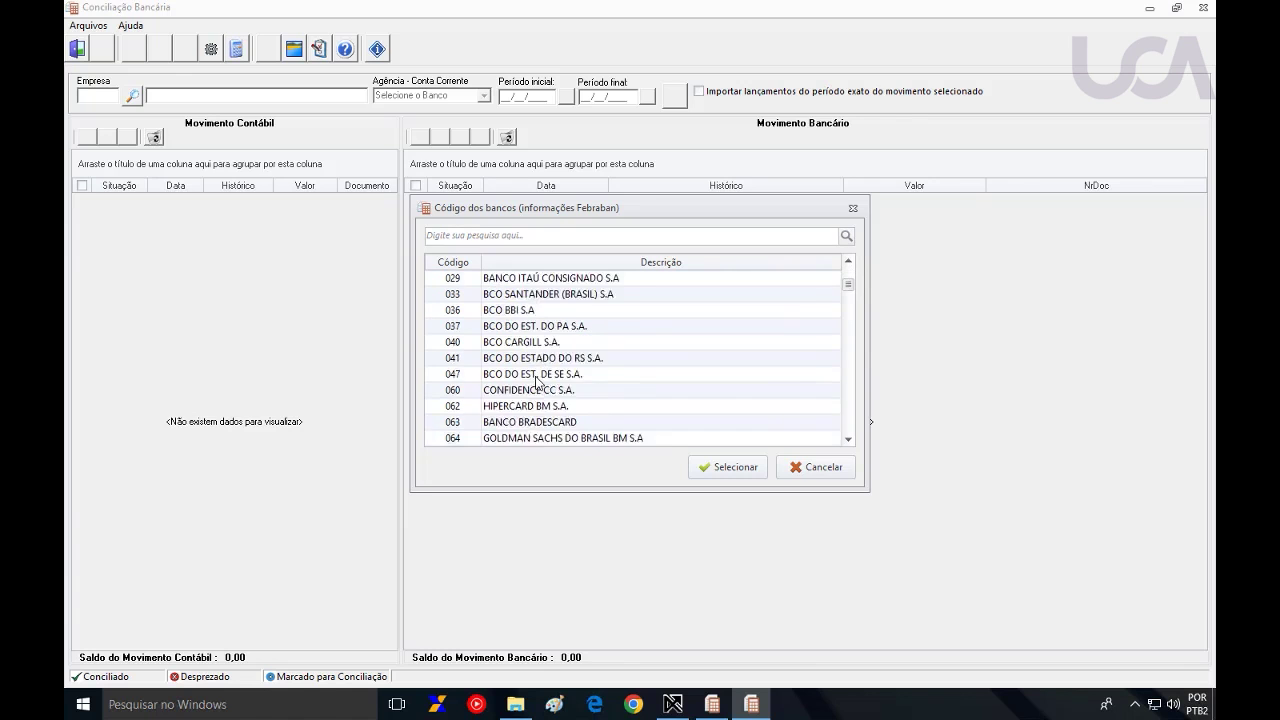
scroll(538, 380, down, 10)
scroll(540, 390, down, 10)
scroll(540, 390, down, 15)
scroll(538, 408, down, 15)
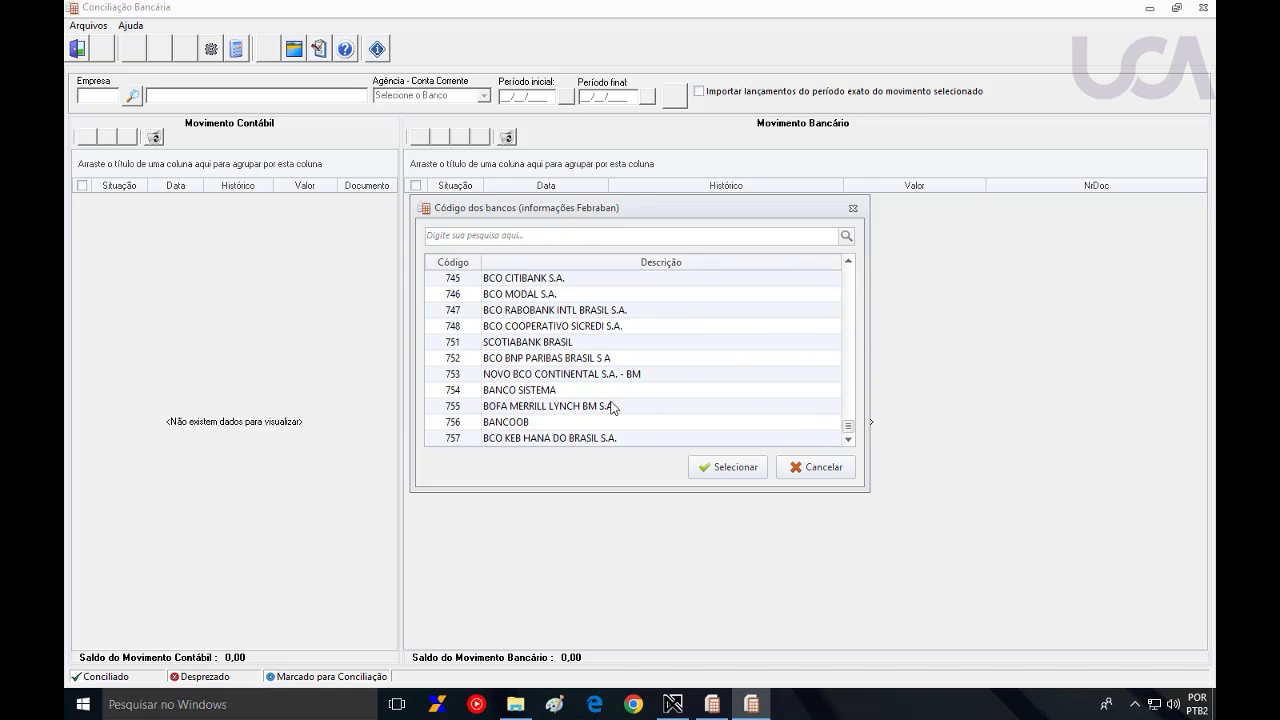
drag(847, 431, 846, 277)
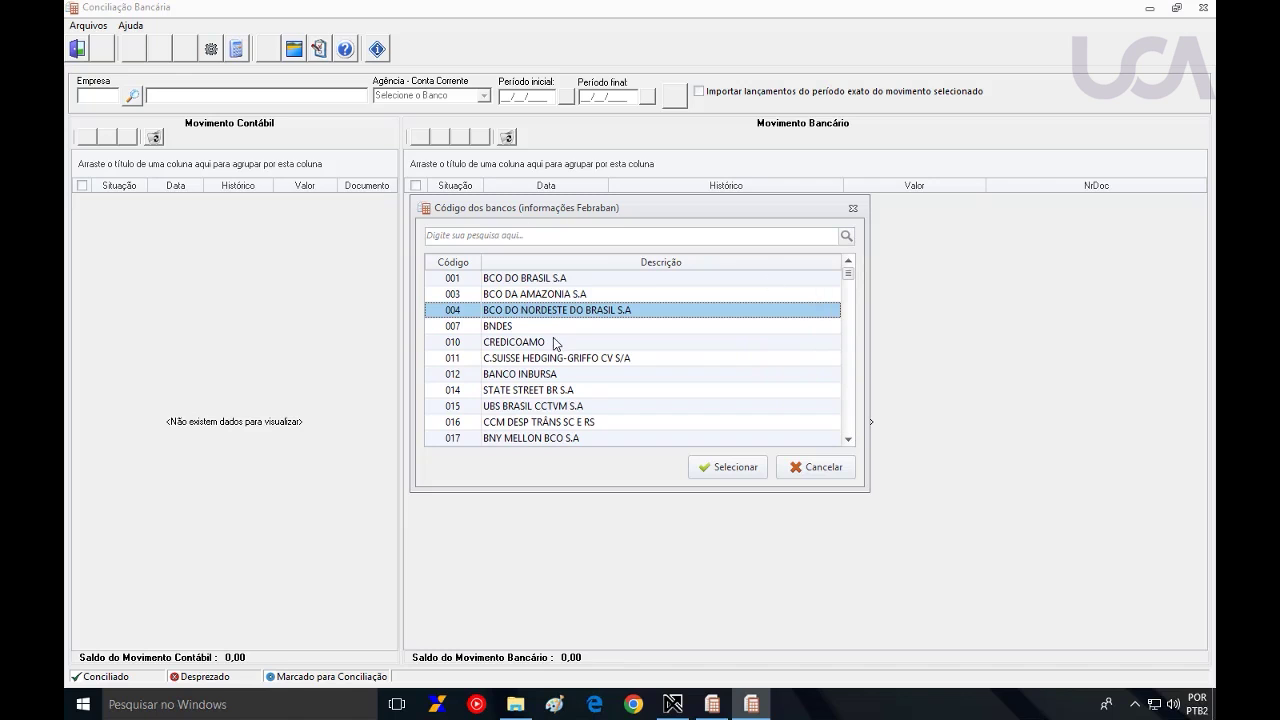
click(507, 296)
double_click(507, 296)
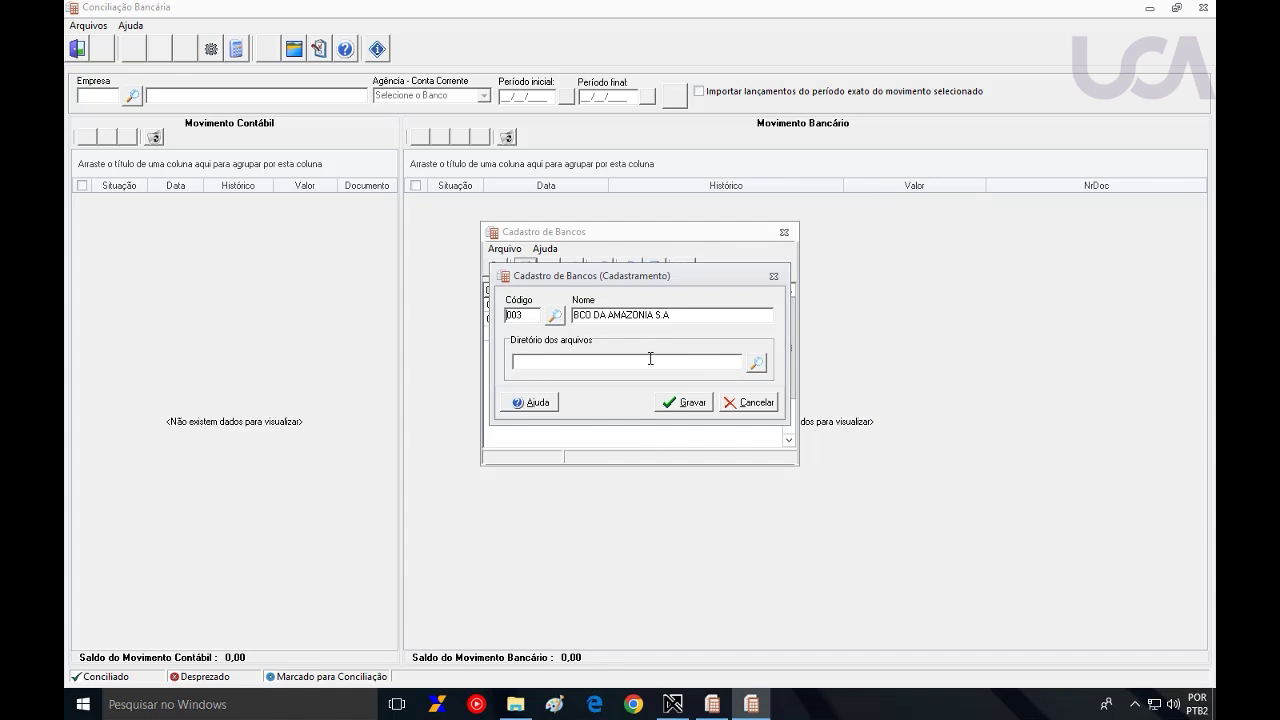
- Set the new bank's file directory to the desktop folder Conciliação Bancária, but discard the record without saving
click(757, 364)
drag(862, 285, 571, 102)
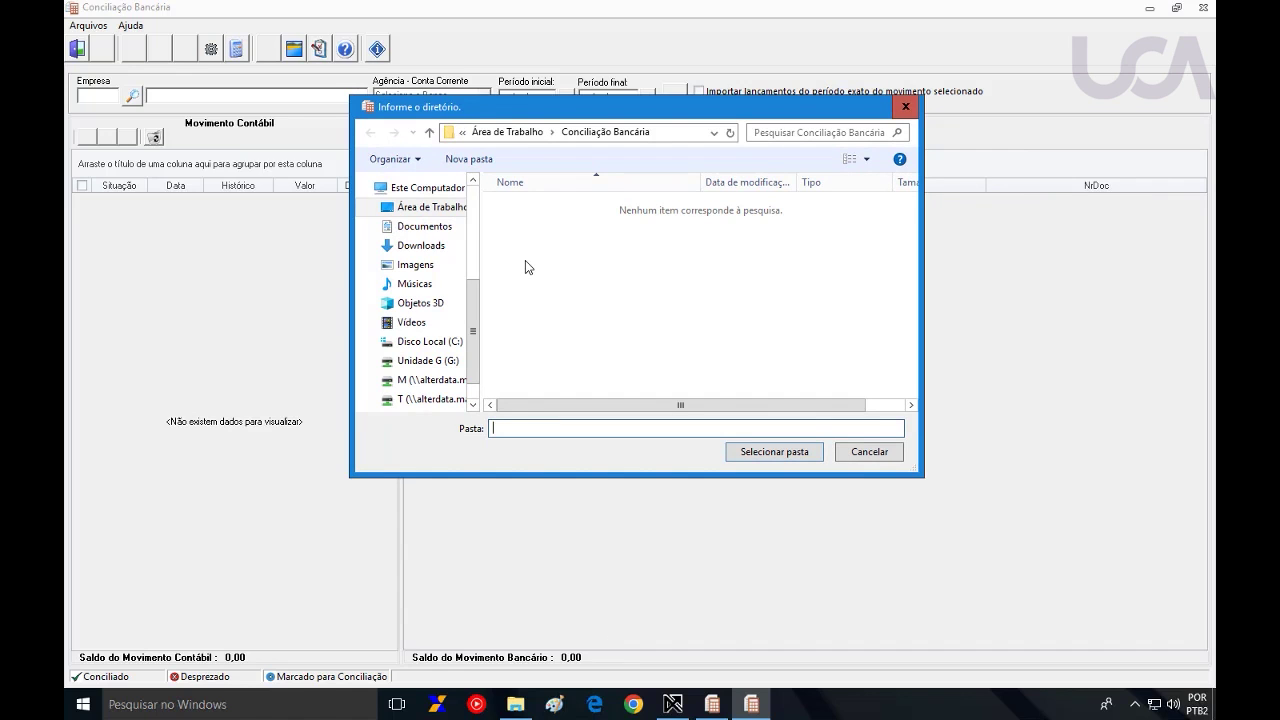
drag(475, 312, 473, 196)
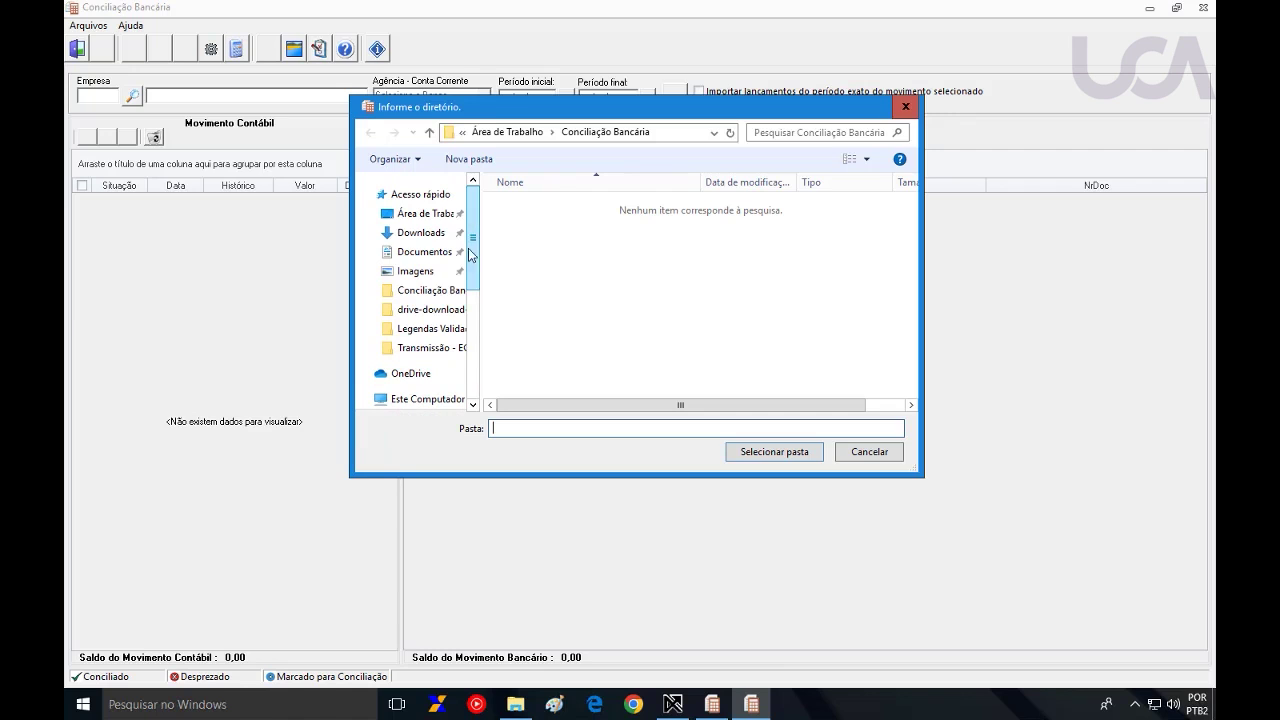
click(436, 291)
click(766, 452)
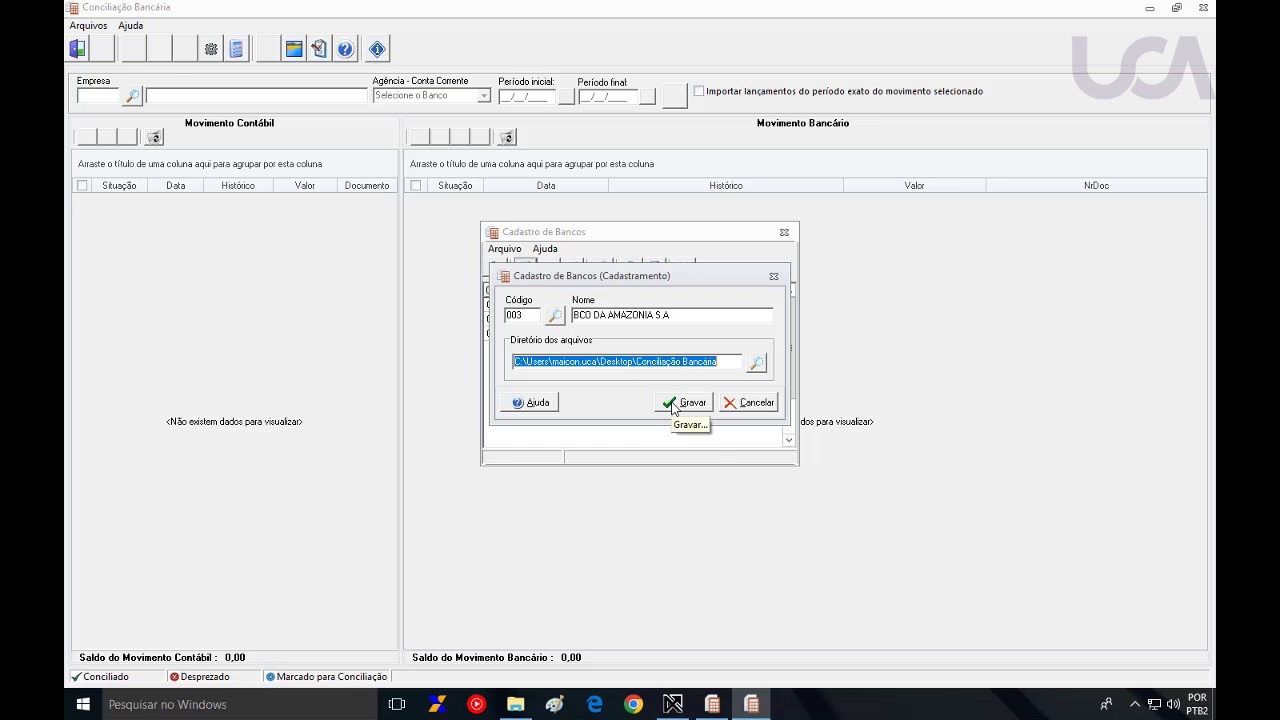
click(750, 403)
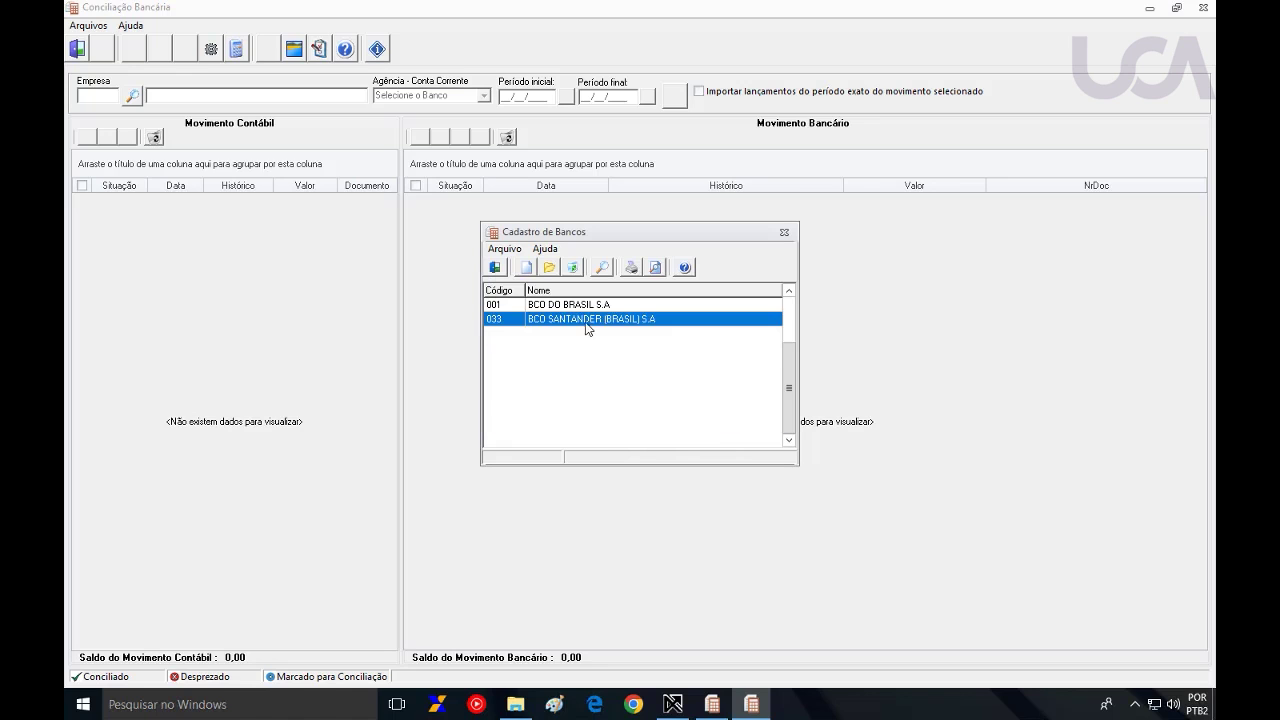
- Review the existing BCO DO BRASIL S.A record and its file directory, save it and close the bank register
click(558, 307)
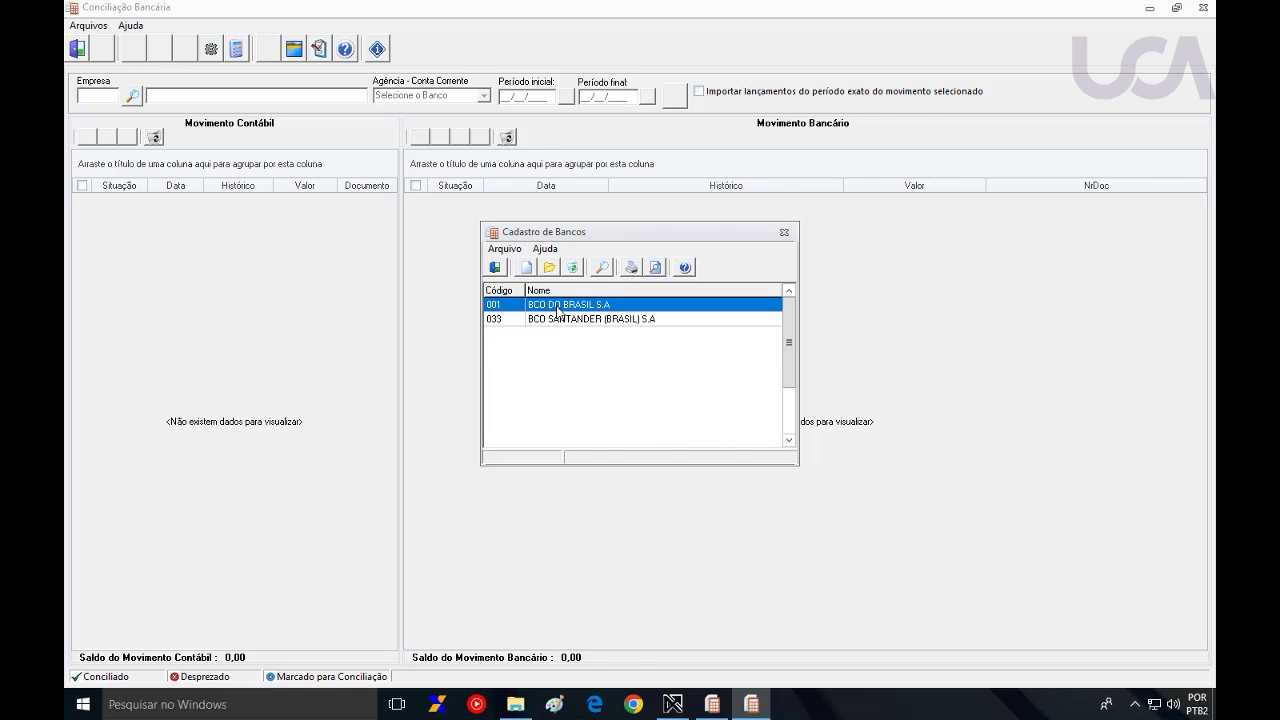
double_click(558, 310)
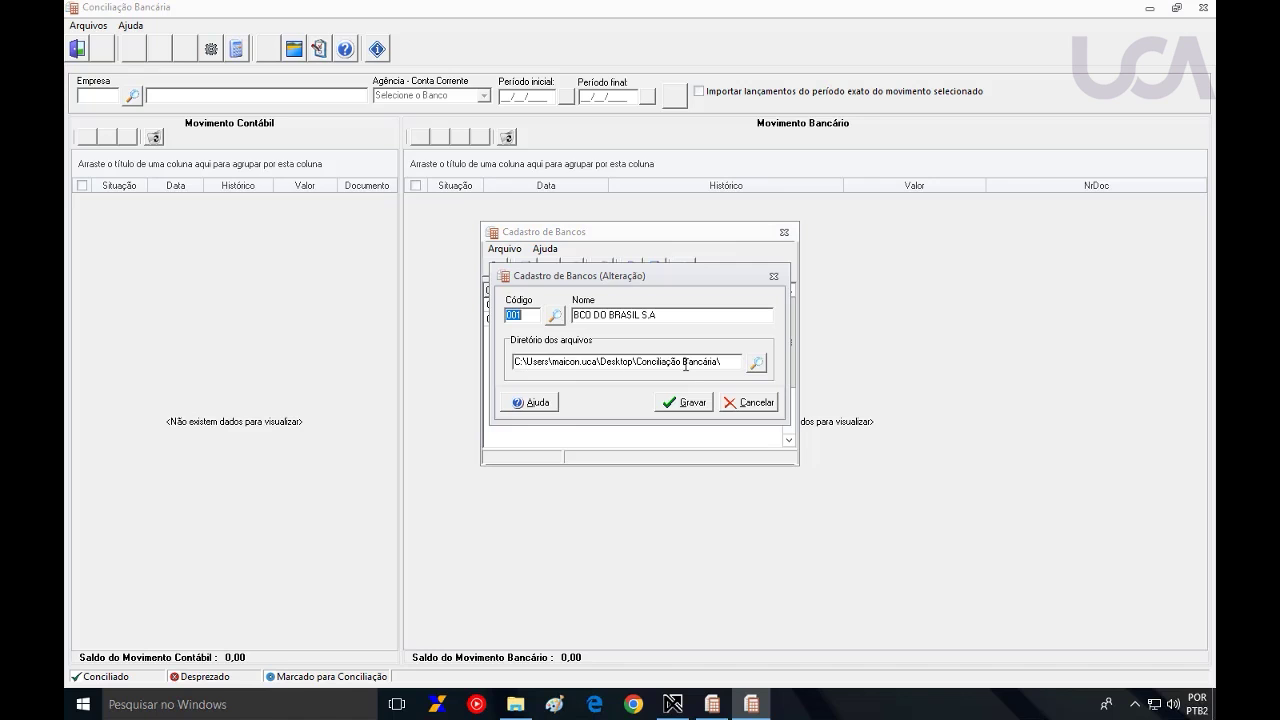
click(694, 404)
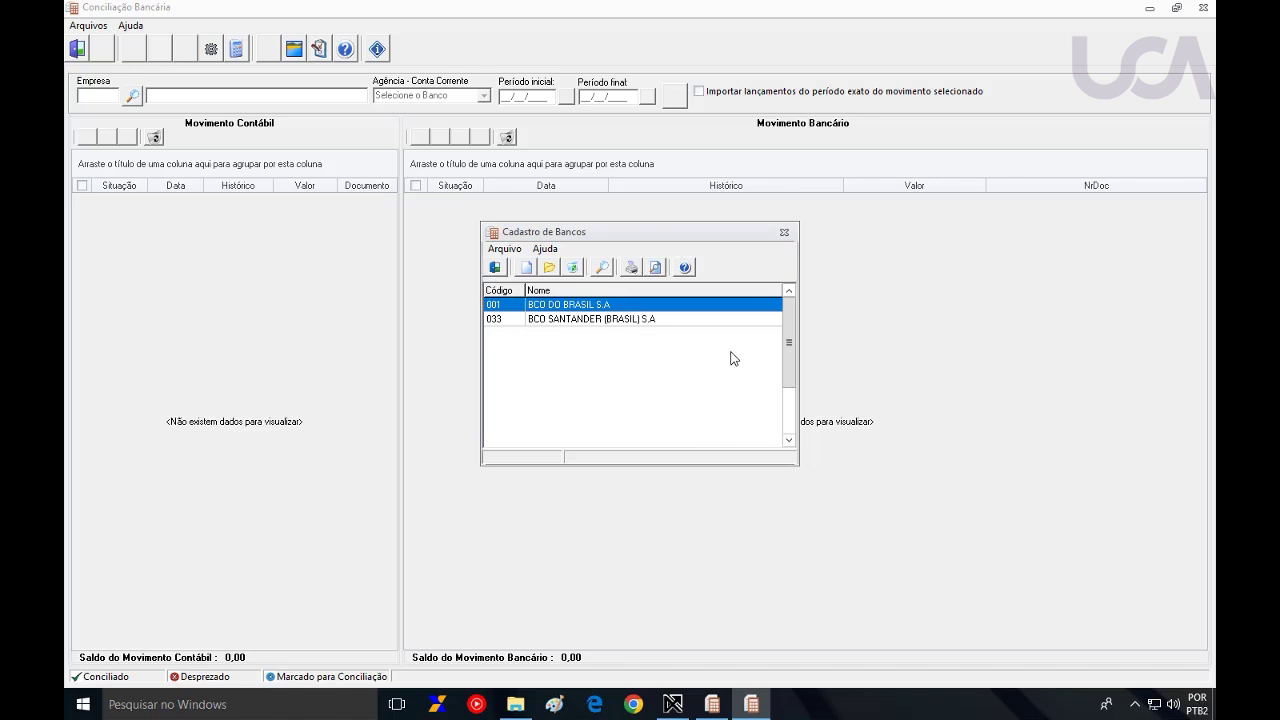
click(785, 233)
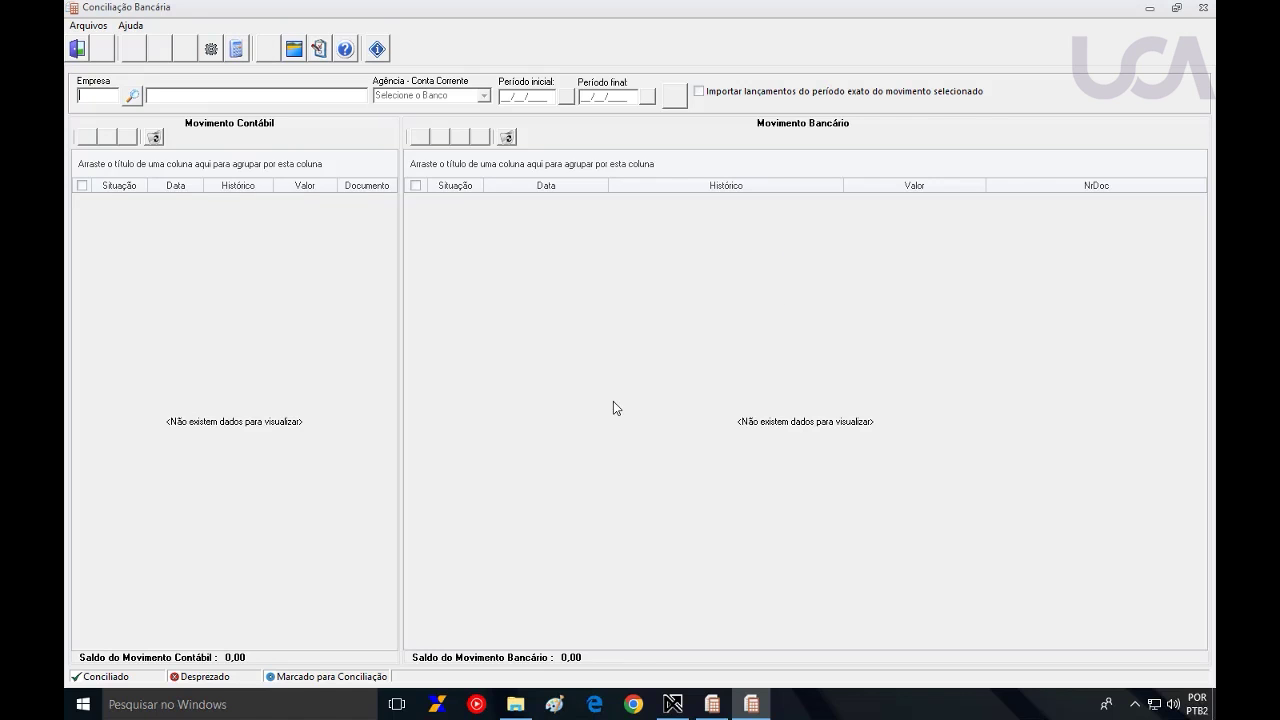
- Open the account configuration table (Configuração das Contas) and load company 00020
click(100, 30)
mouse_move(222, 64)
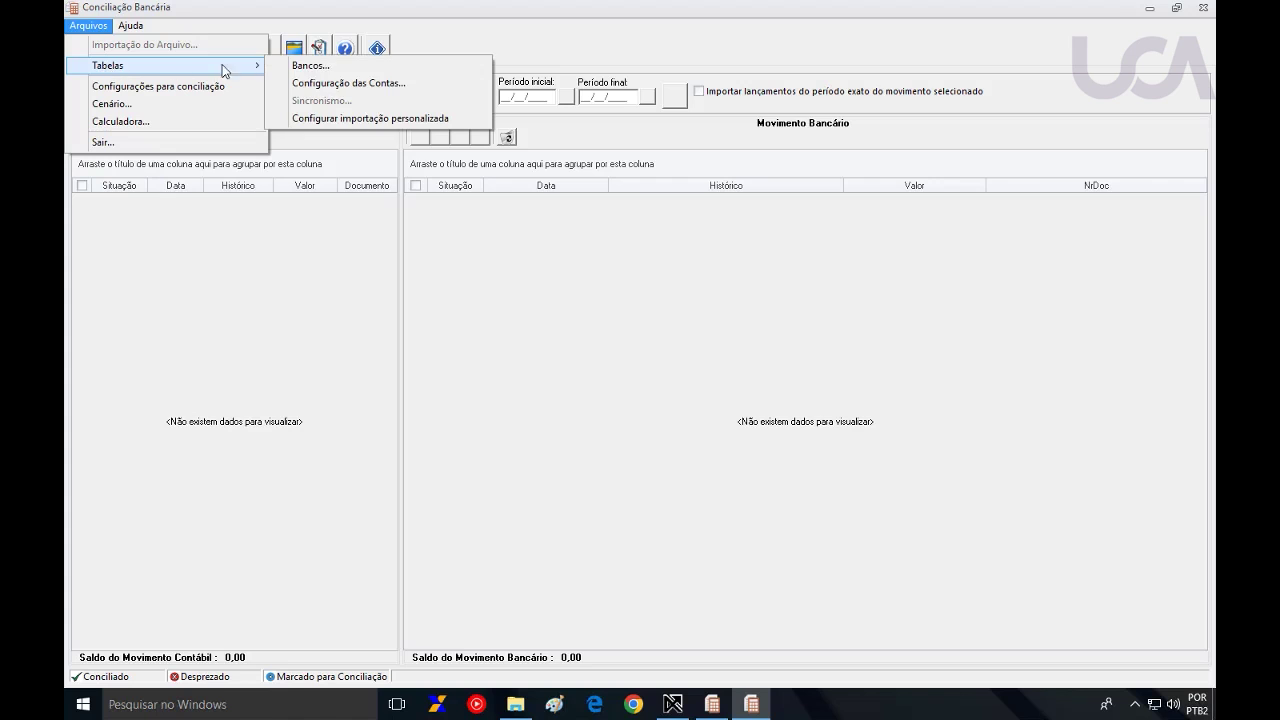
click(356, 86)
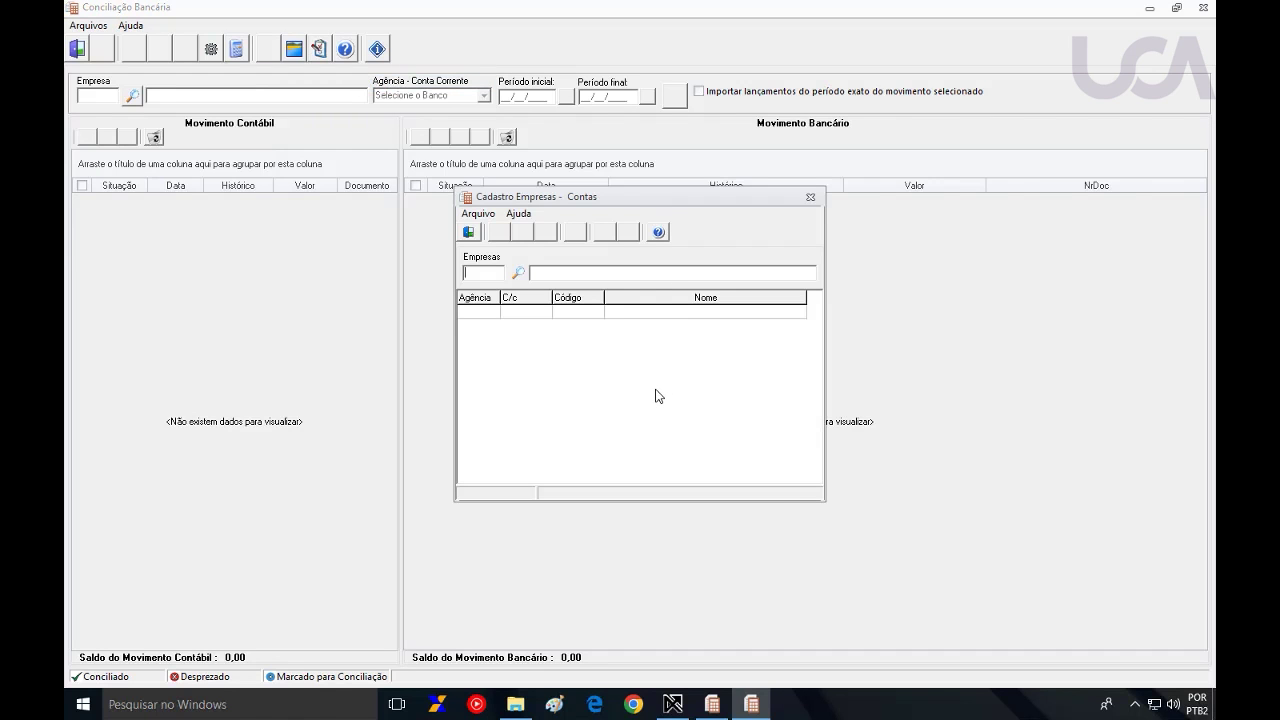
text(00020)
key(Tab)
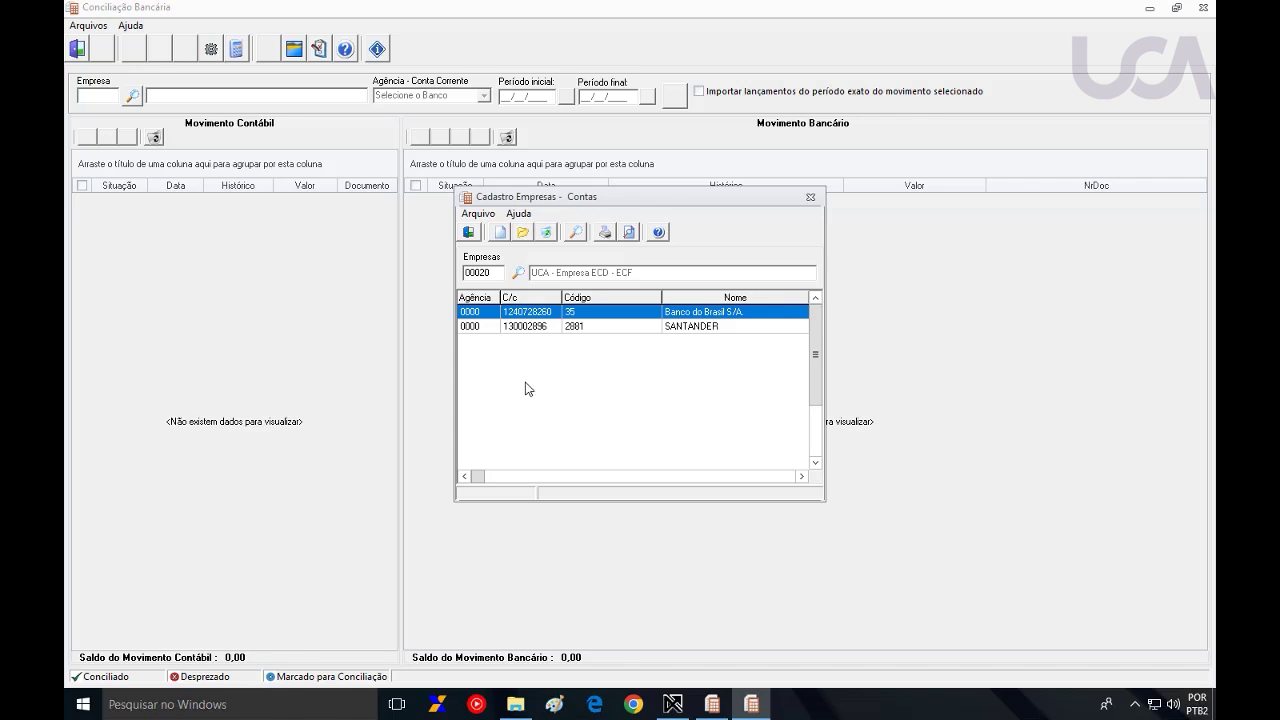
- Start a new company account with bank code 033, BCO SANTANDER (BRASIL) S.A, and cancel the entry
click(501, 235)
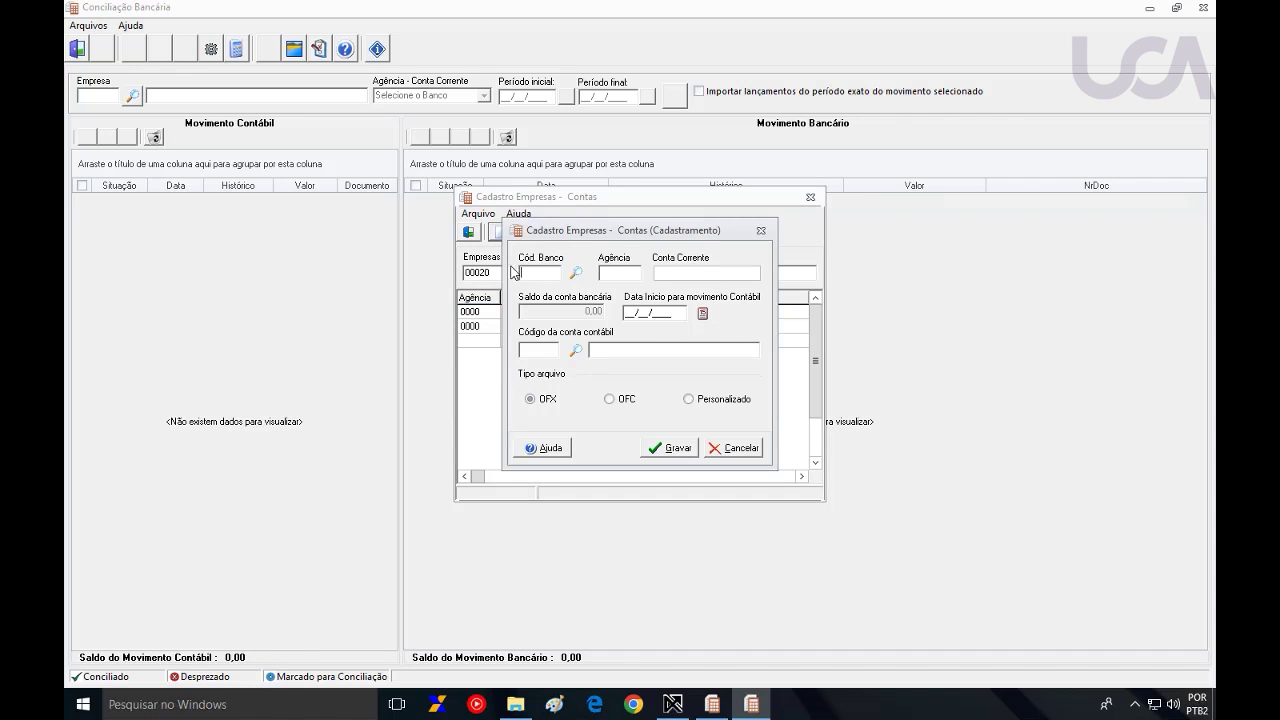
click(576, 273)
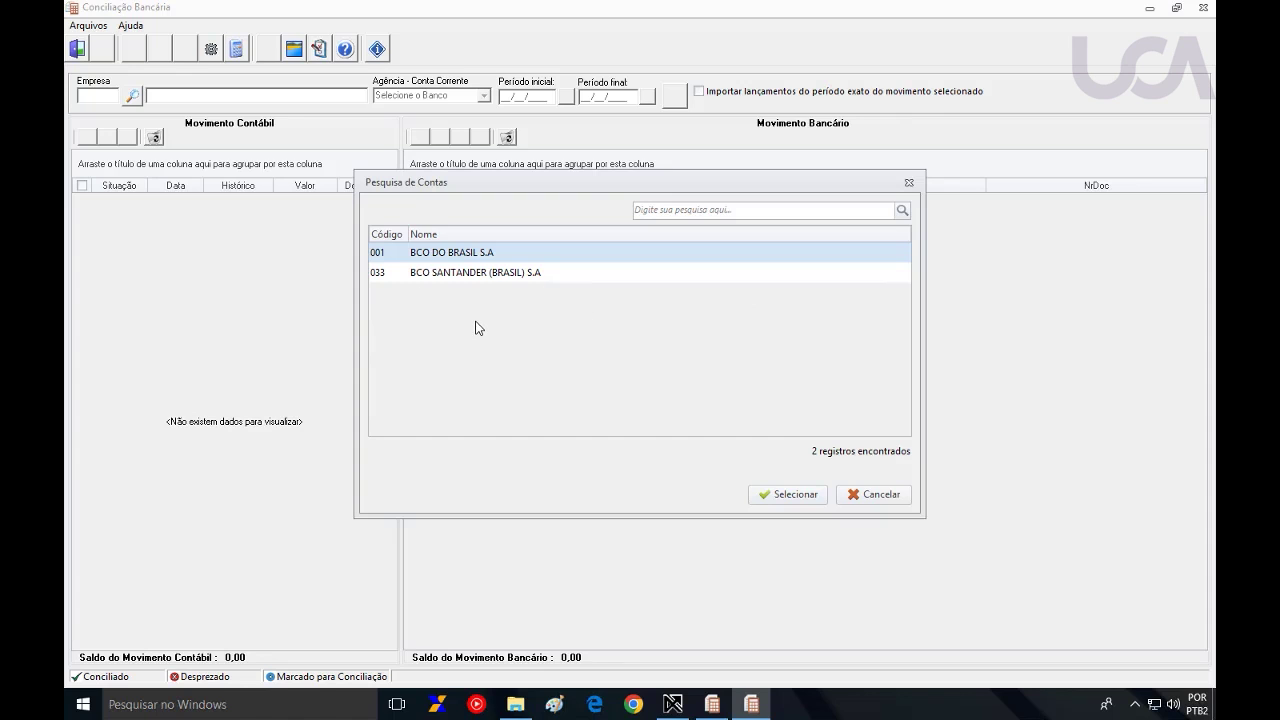
double_click(455, 274)
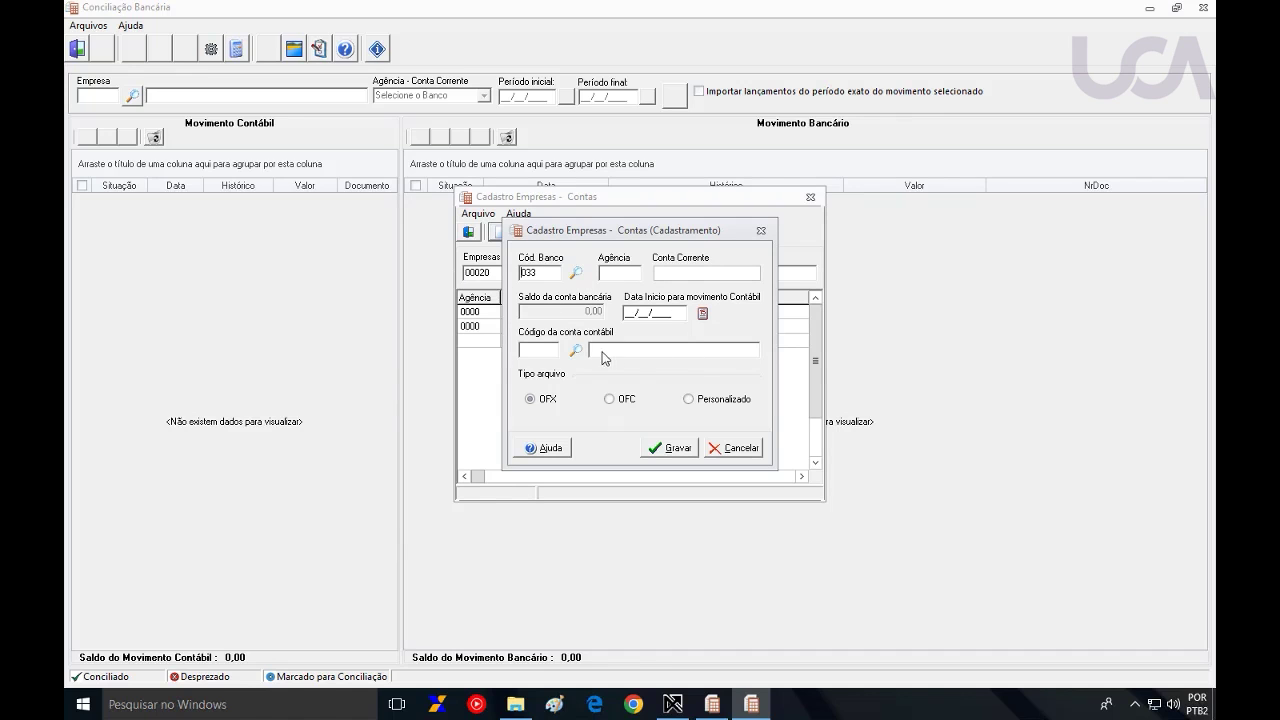
click(740, 448)
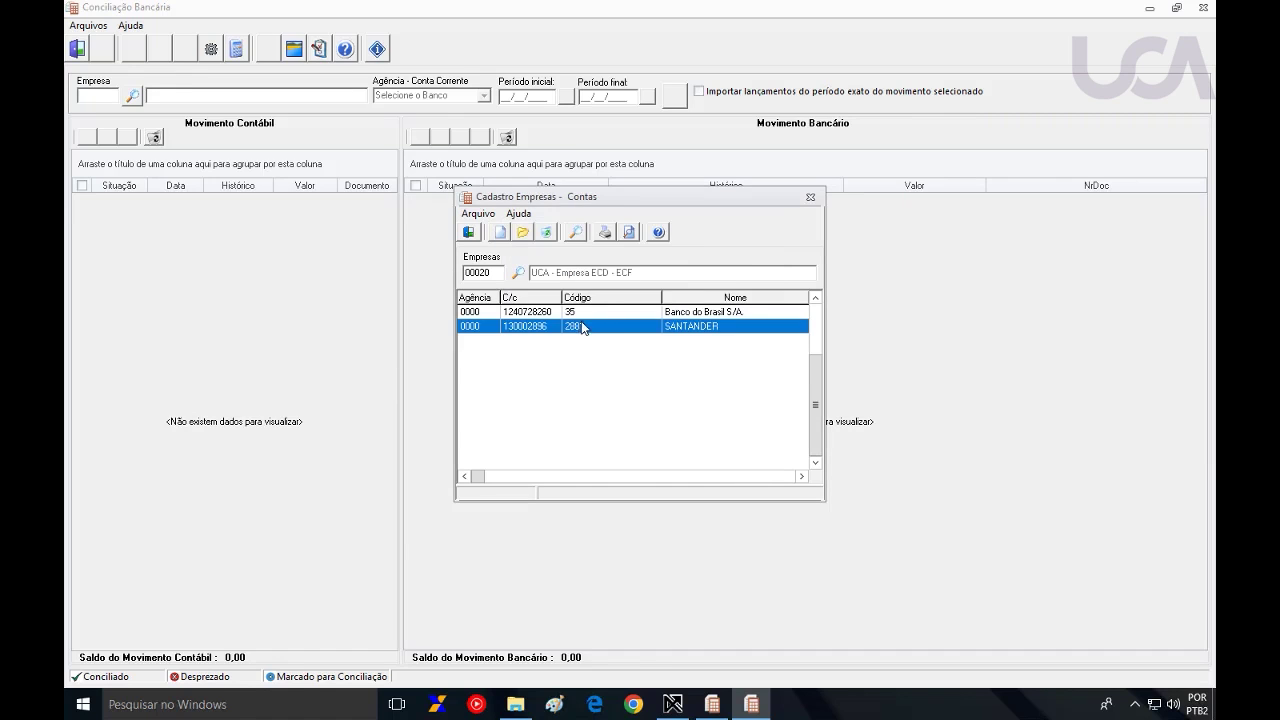
- Open the existing Banco do Brasil account for editing, check its bank lookup list and highlight its current account number
click(566, 313)
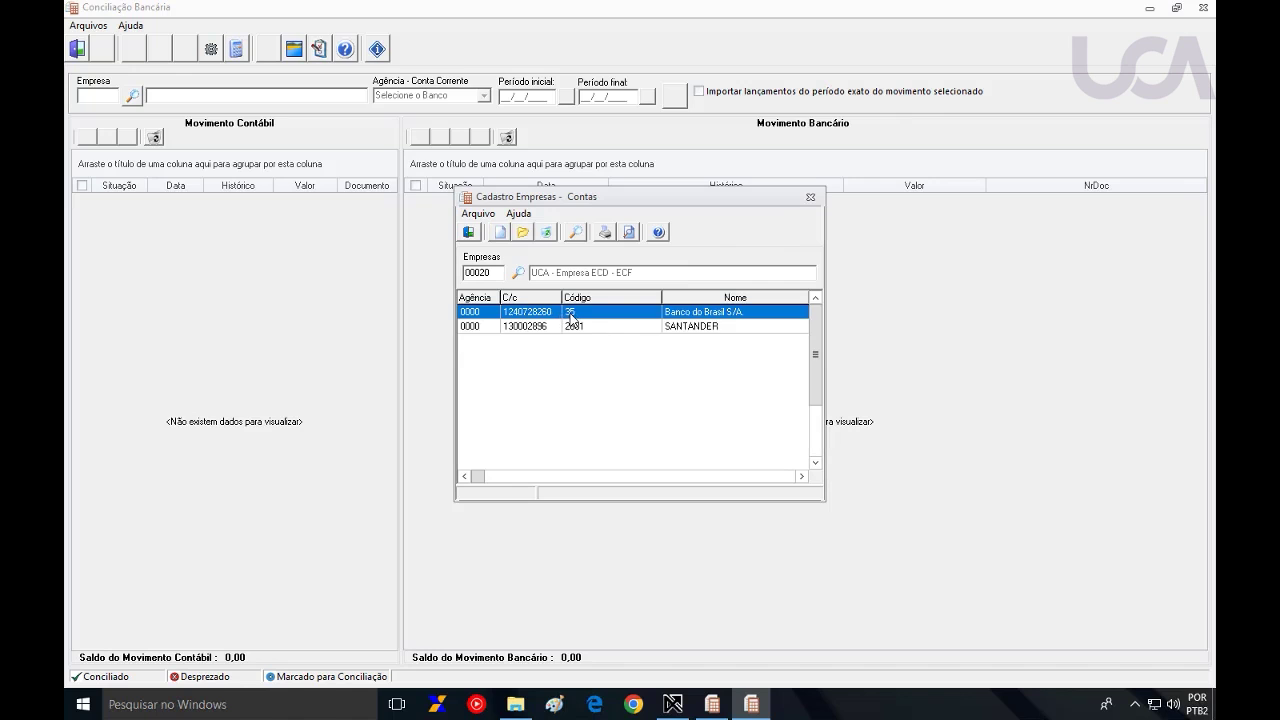
double_click(570, 315)
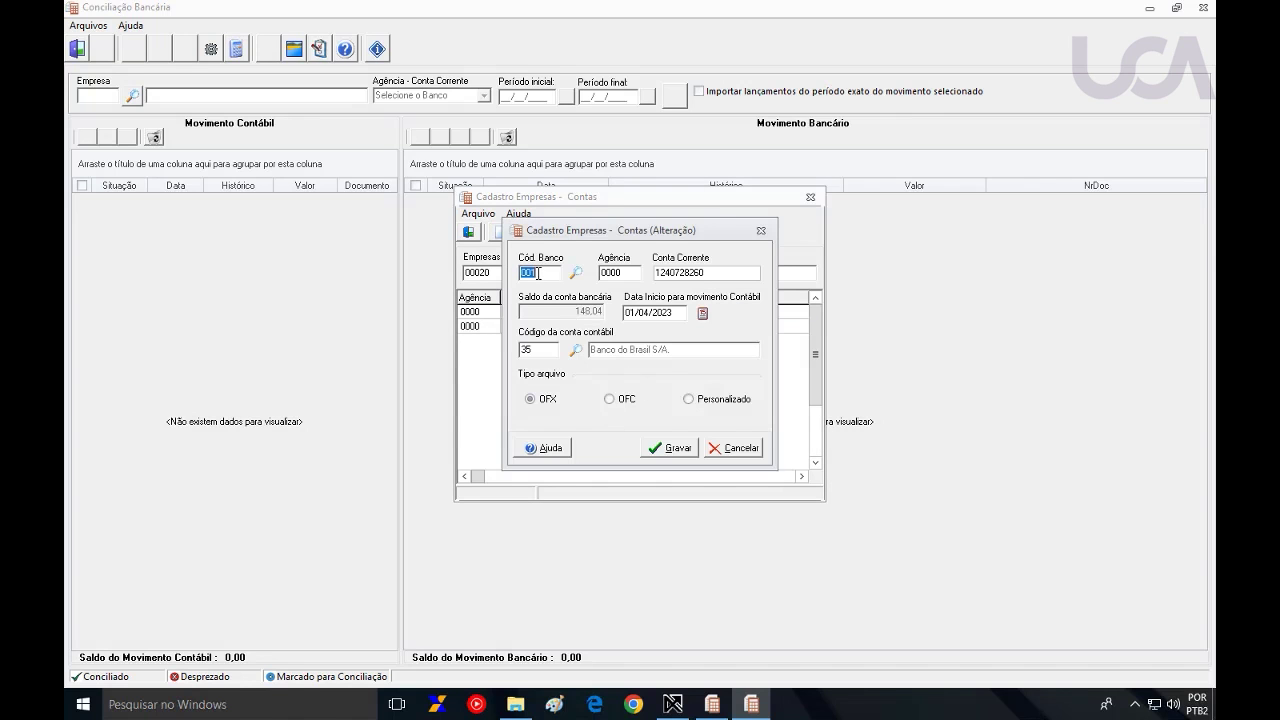
click(575, 272)
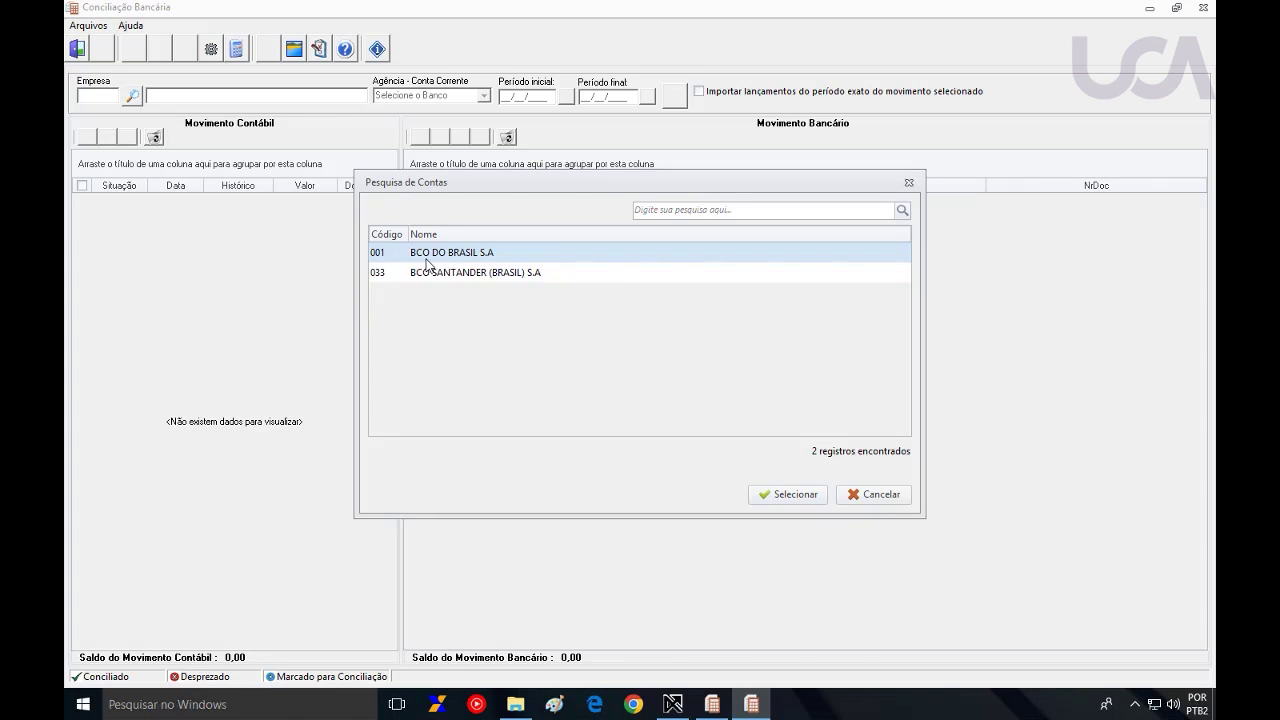
click(858, 493)
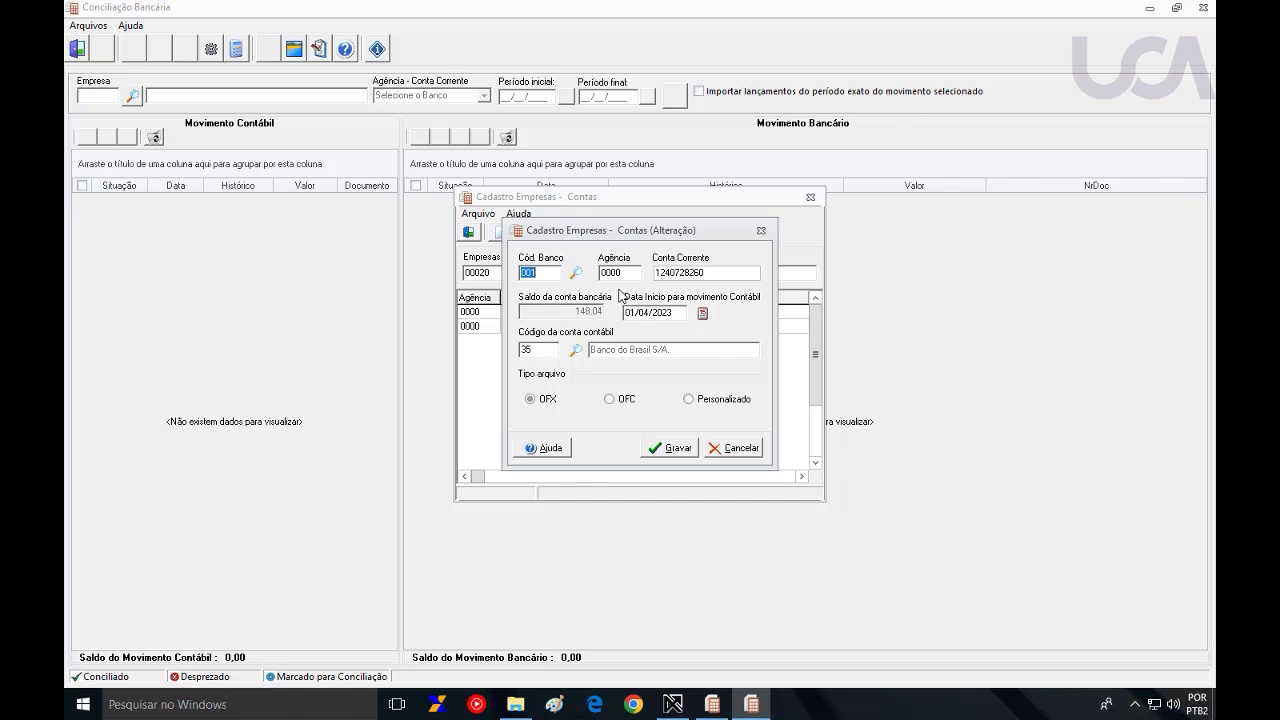
drag(656, 273, 723, 273)
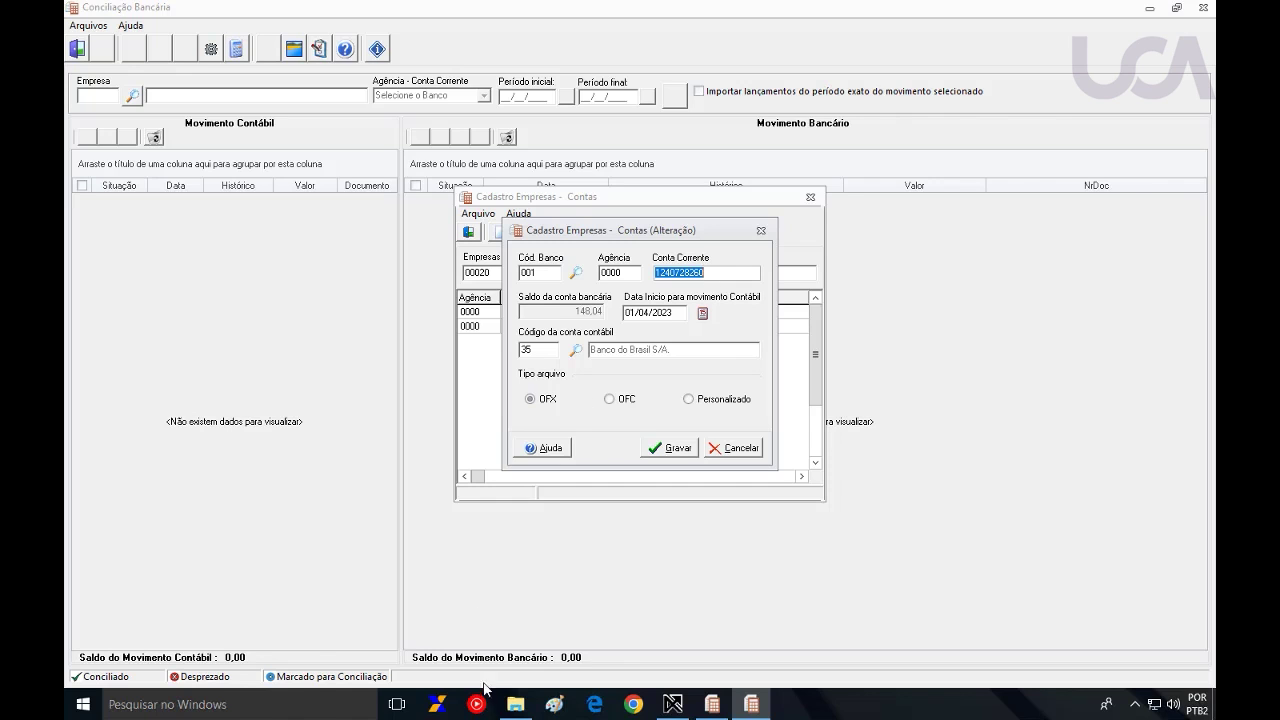
- Switch to File Explorer, open Conciliacao-04-2023.ofx from the Conciliação Bancária folder and highlight the ACCTID tag under BANKACCTFROM
click(515, 706)
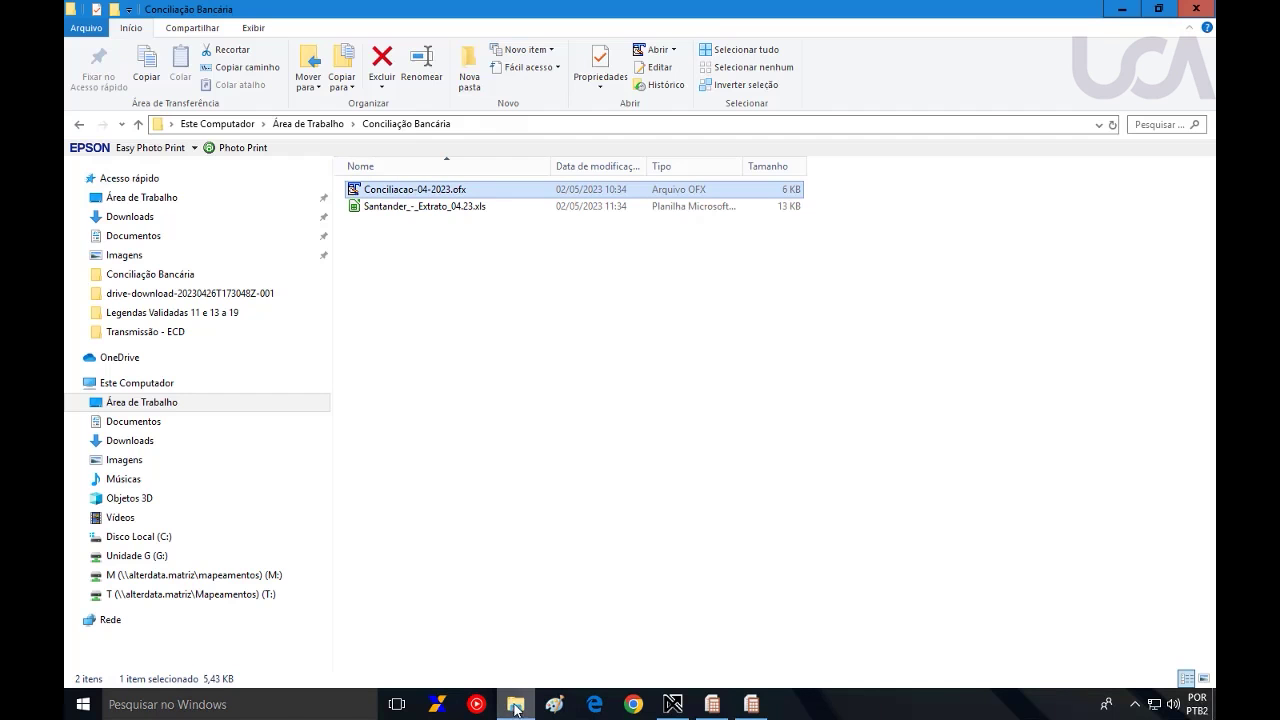
double_click(418, 190)
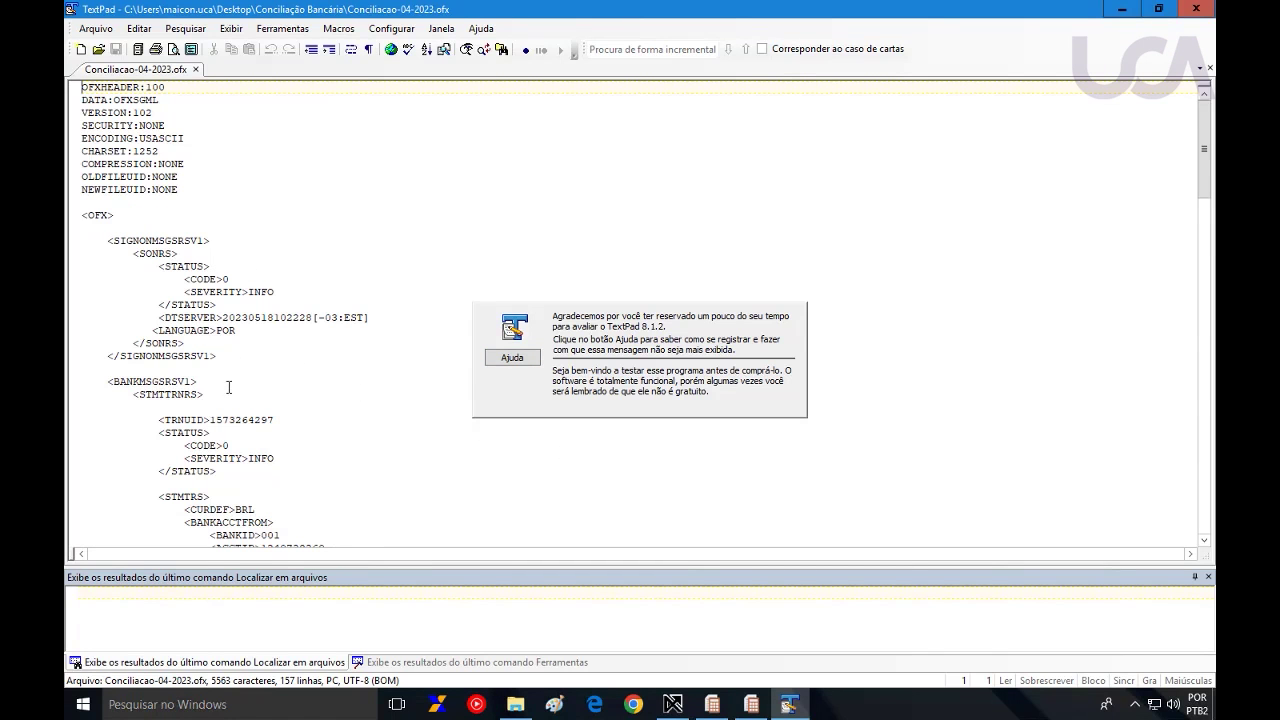
scroll(229, 360, down, 2)
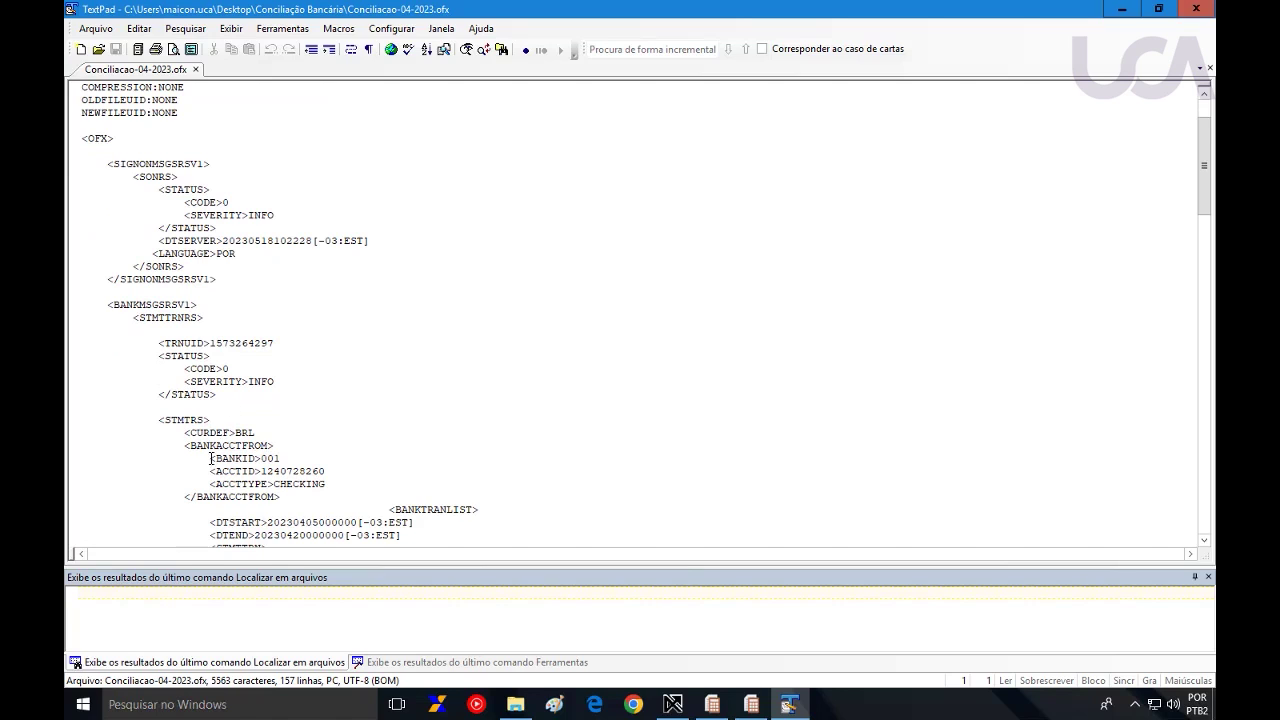
scroll(206, 467, down, 1)
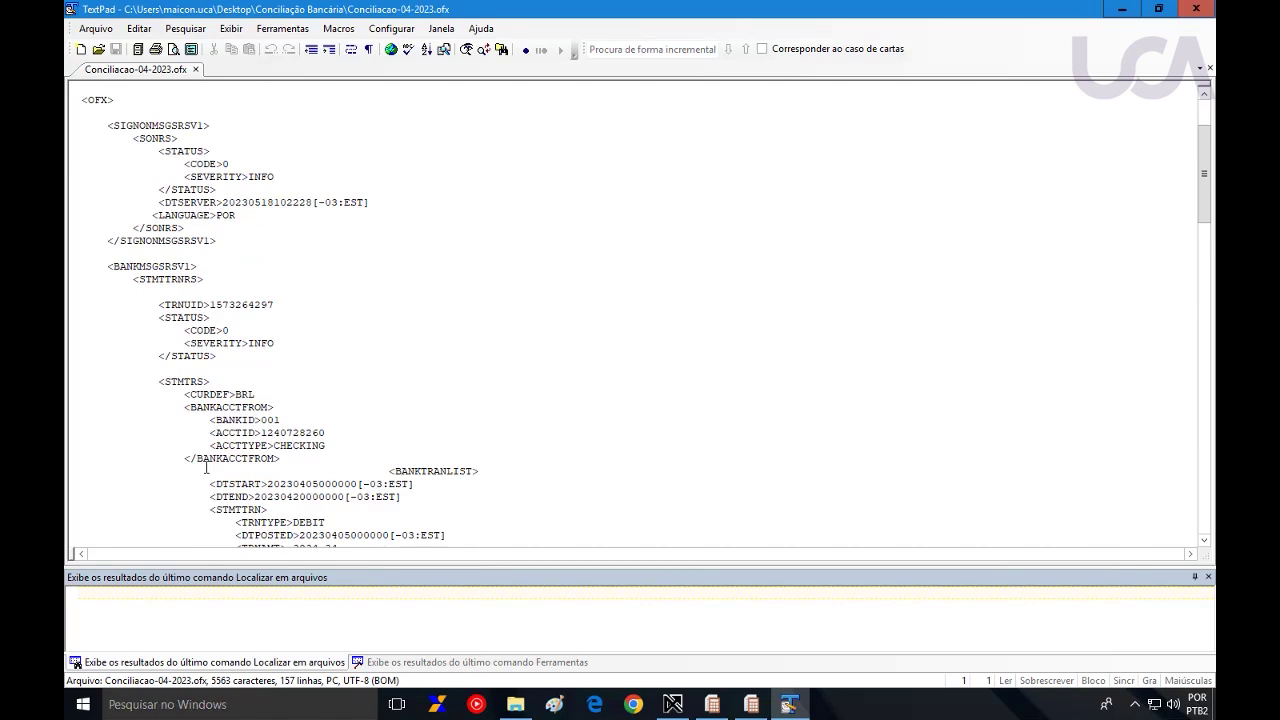
drag(214, 432, 256, 432)
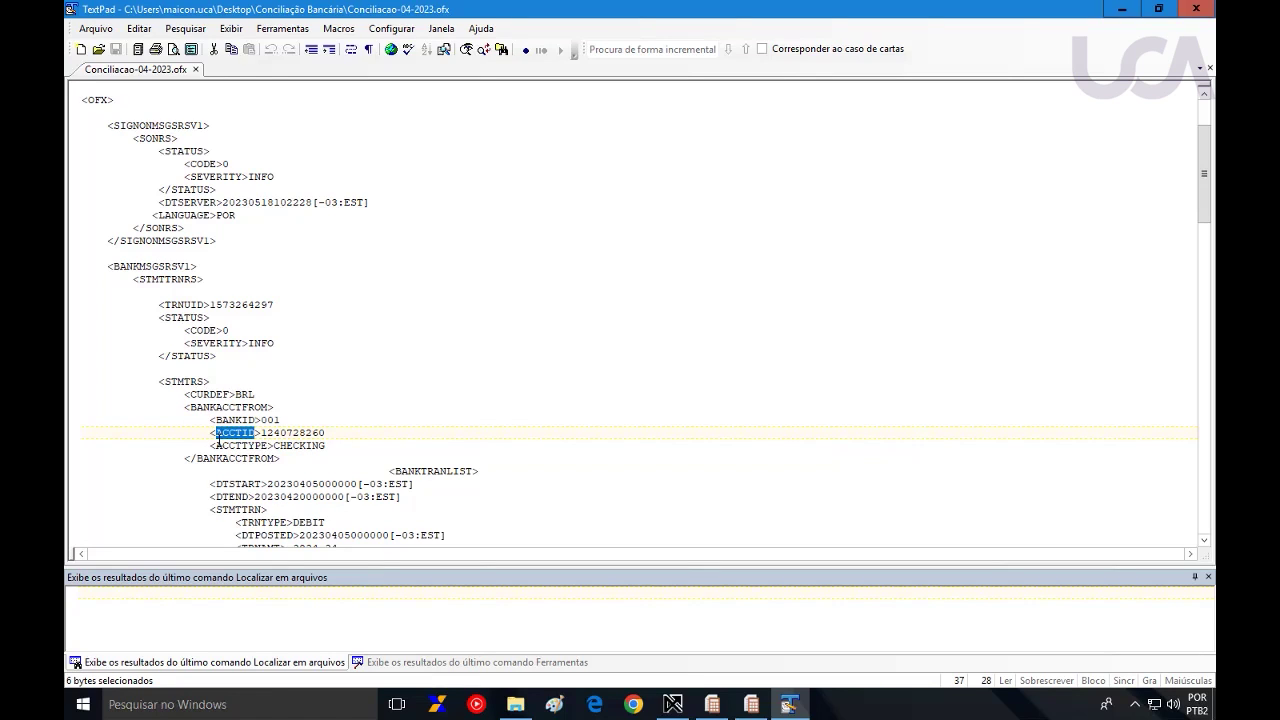
- Highlight the account number after the ACCTID tag, close the OFX file and switch back to Conciliação Bancária
drag(261, 432, 331, 430)
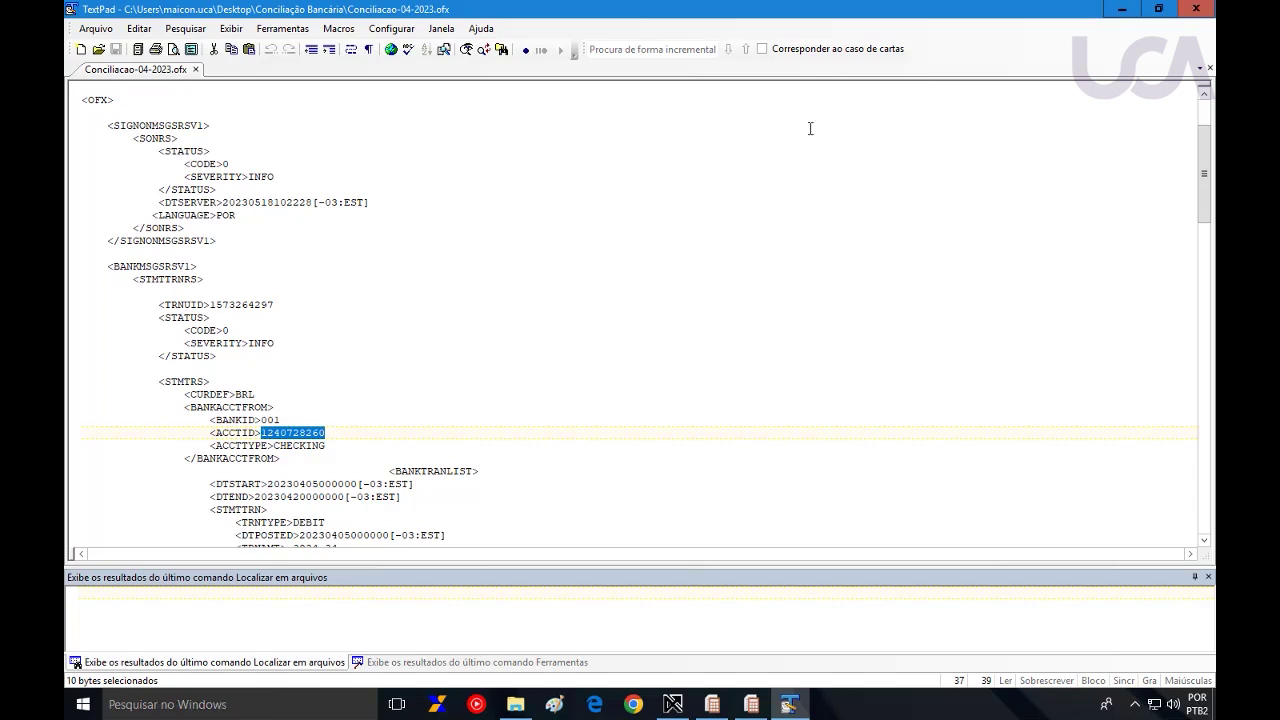
click(1211, 18)
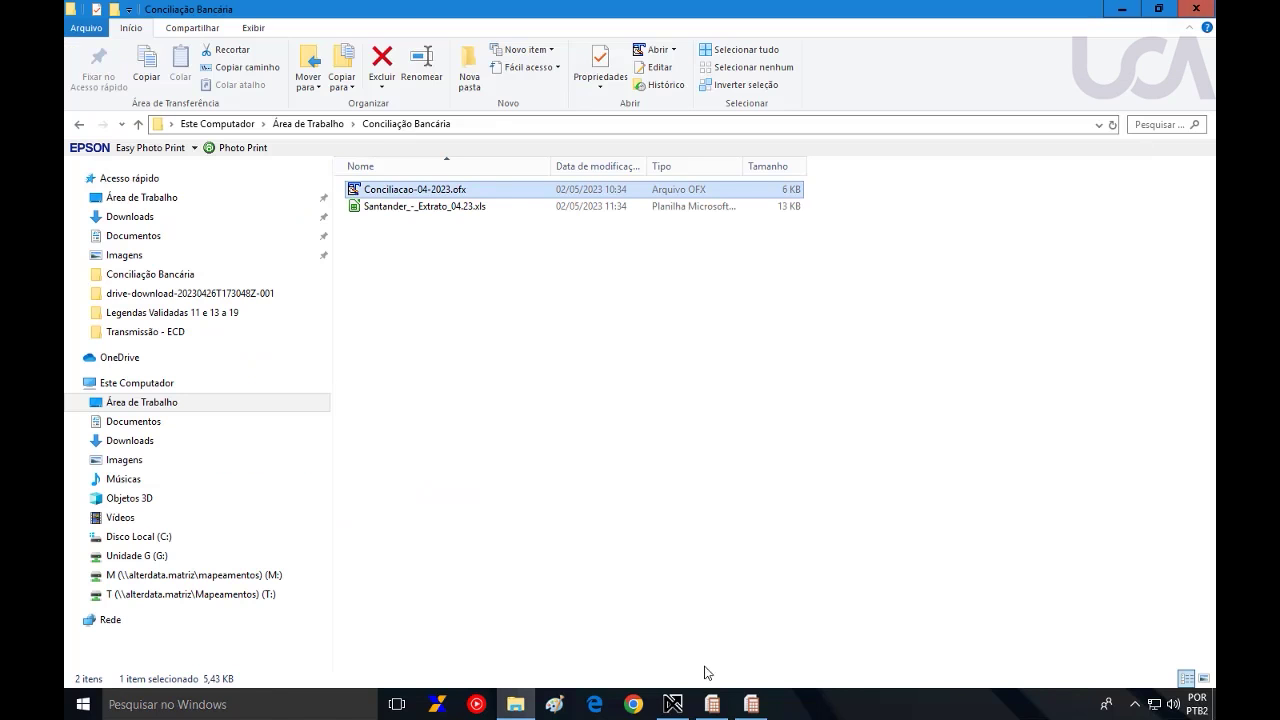
click(752, 704)
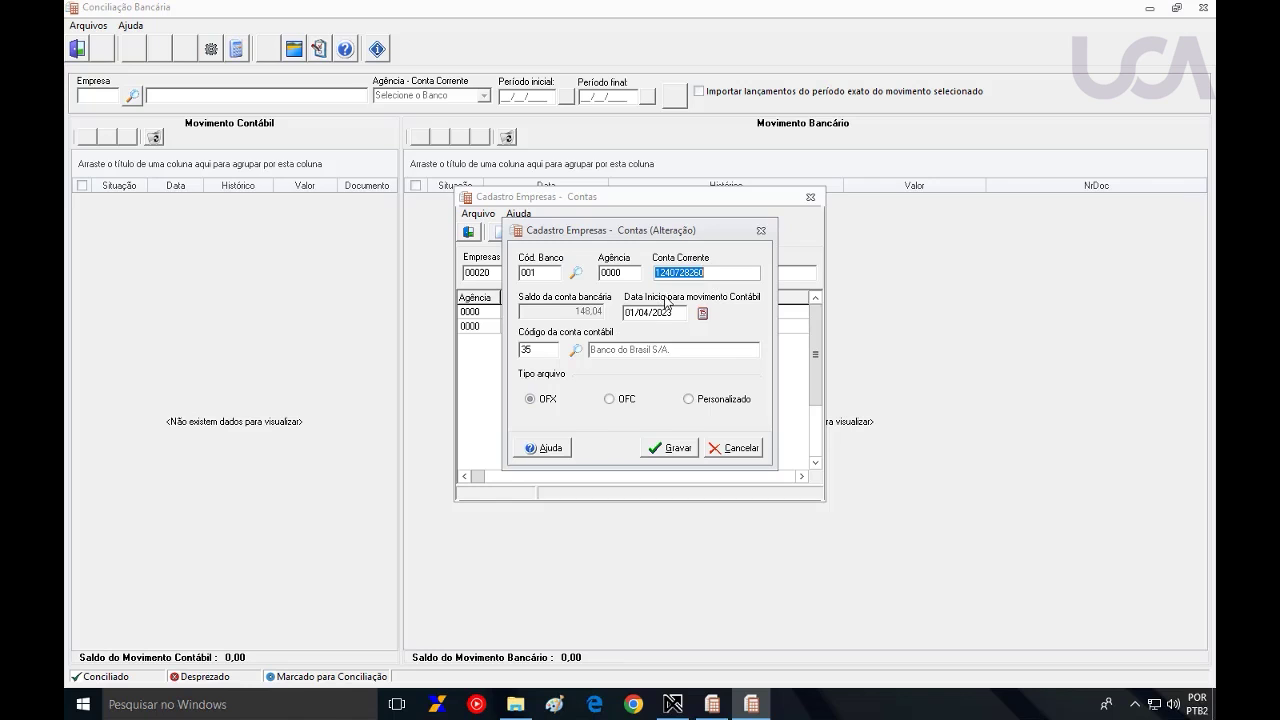
- Set the account's accounting movement start date to 01/01/2023 and consult the chart of accounts lookup without choosing another account
click(649, 313)
text(1)
key(Tab)
click(575, 352)
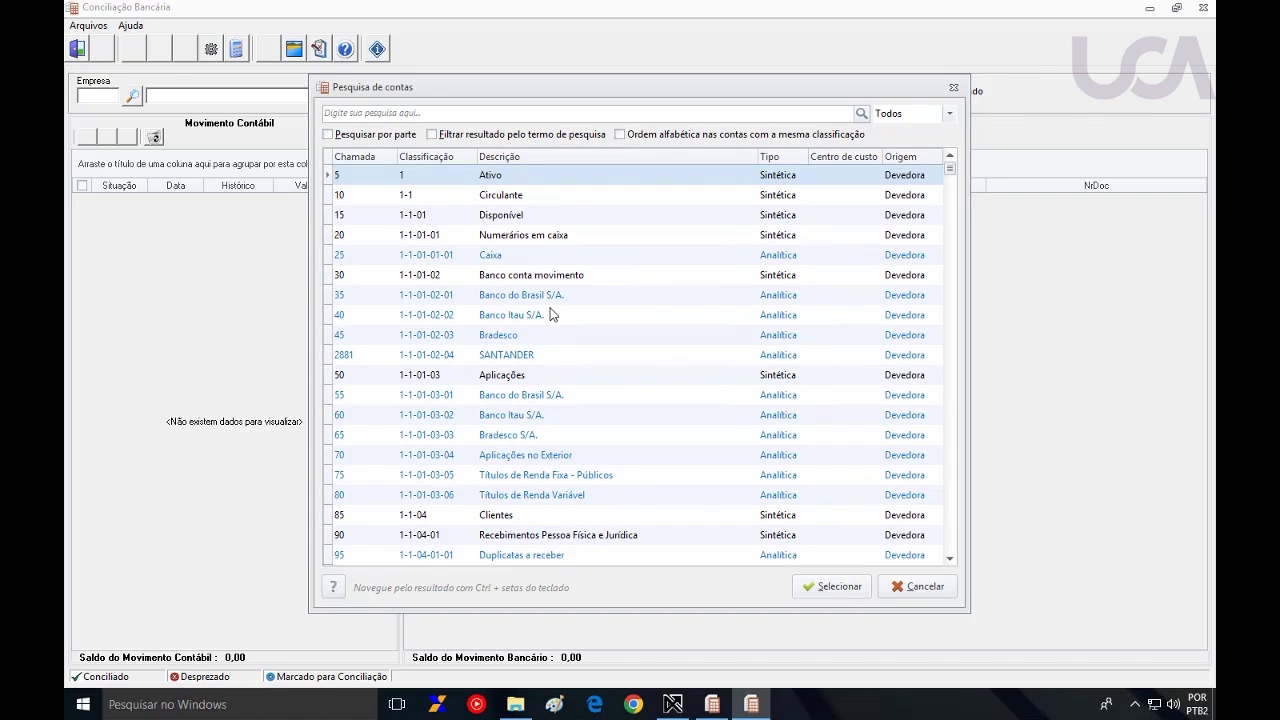
click(925, 587)
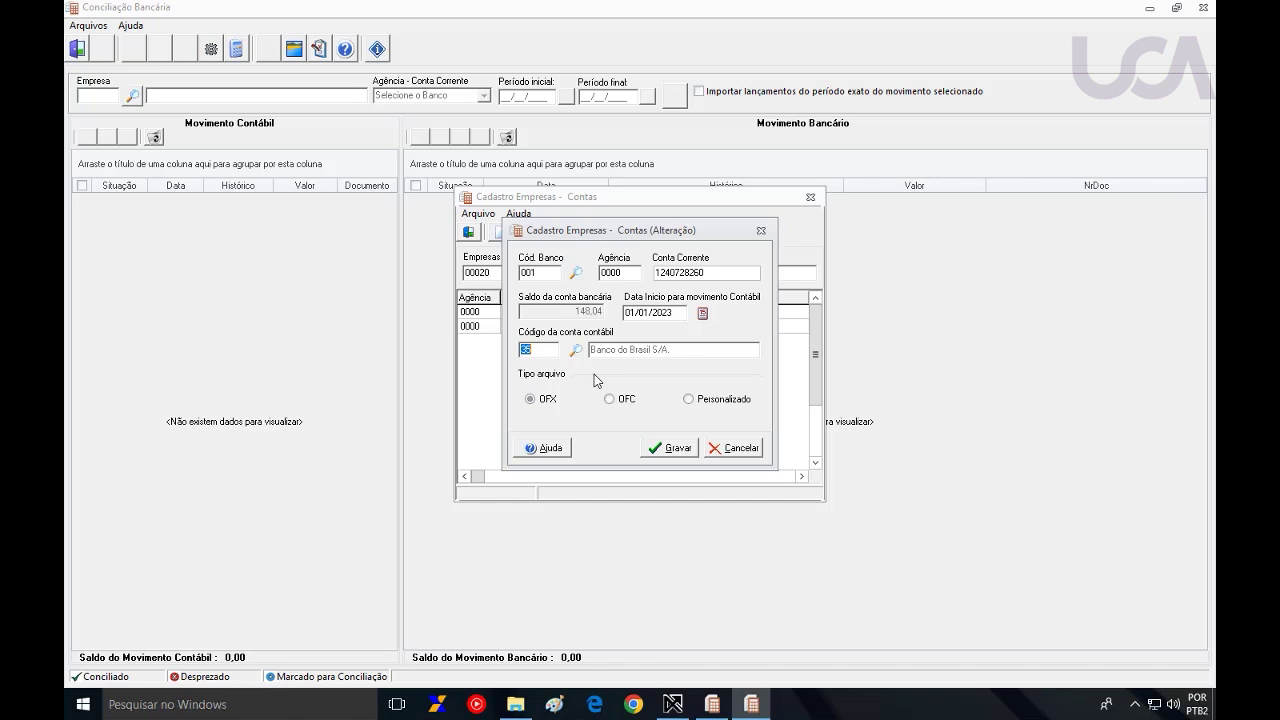
- Check the statement file types in File Explorer, return to Conciliação Bancária and save the Banco do Brasil account with file type OFX
click(515, 704)
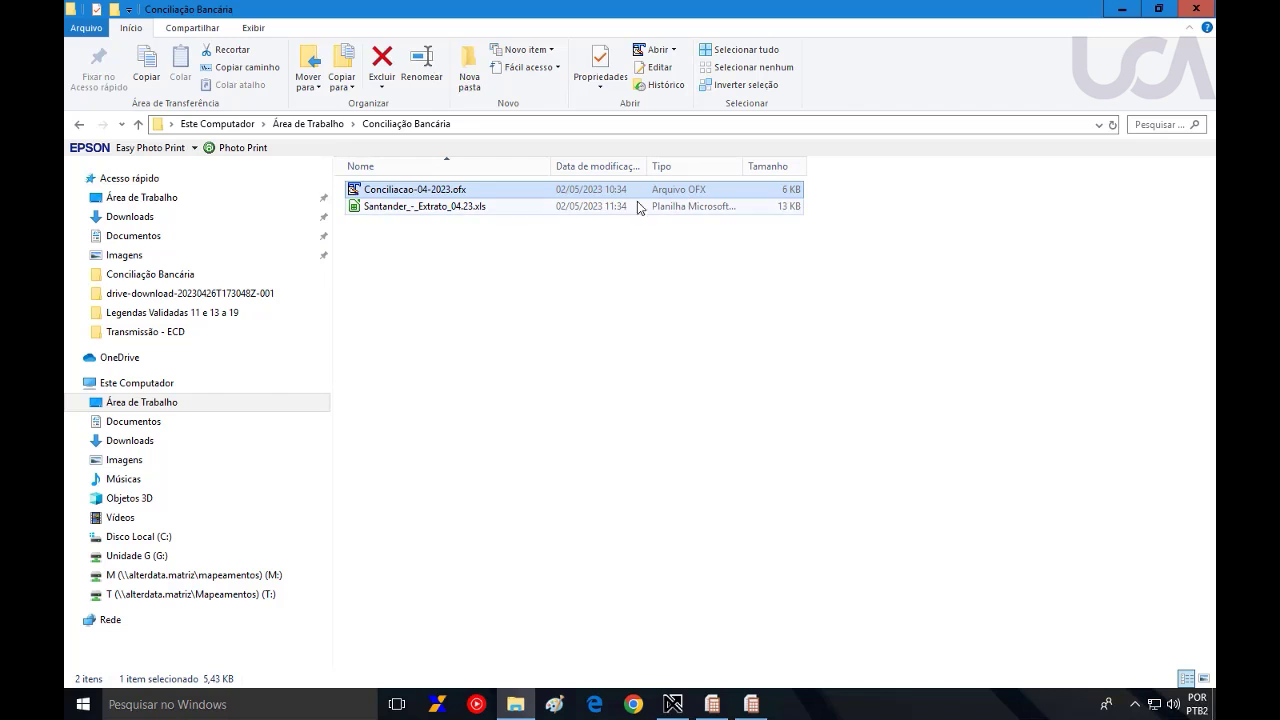
click(751, 704)
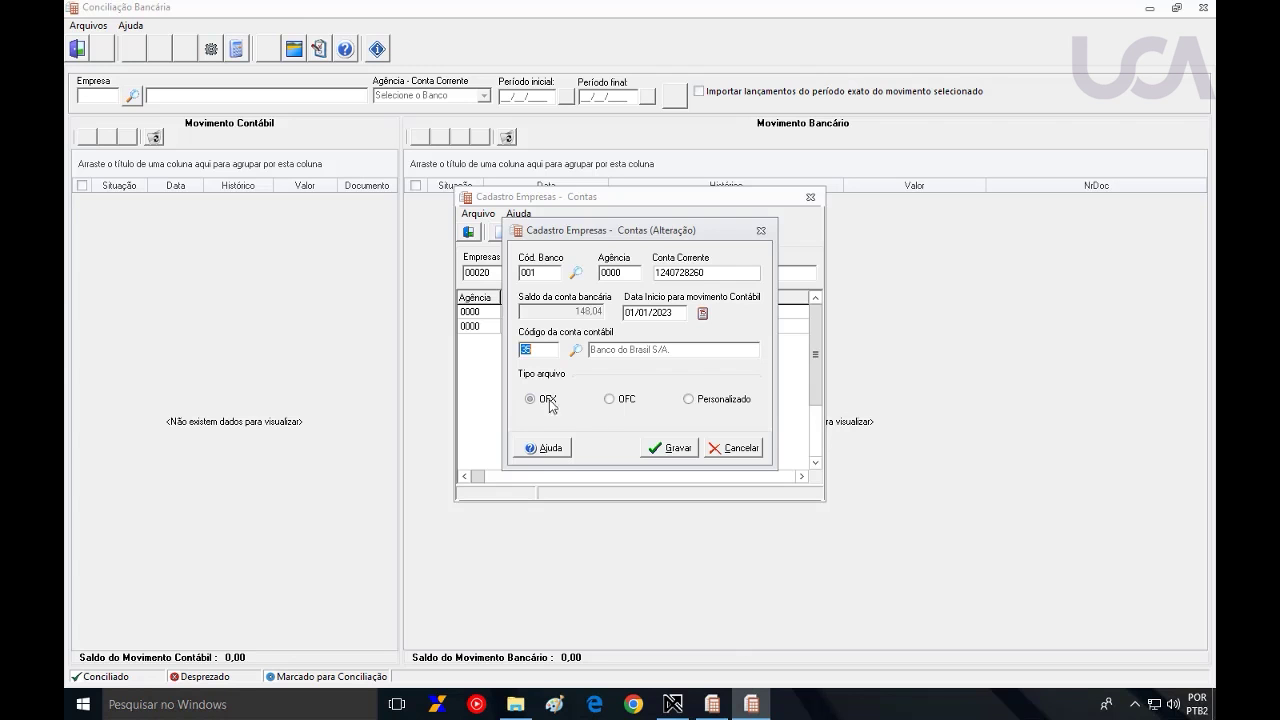
click(678, 449)
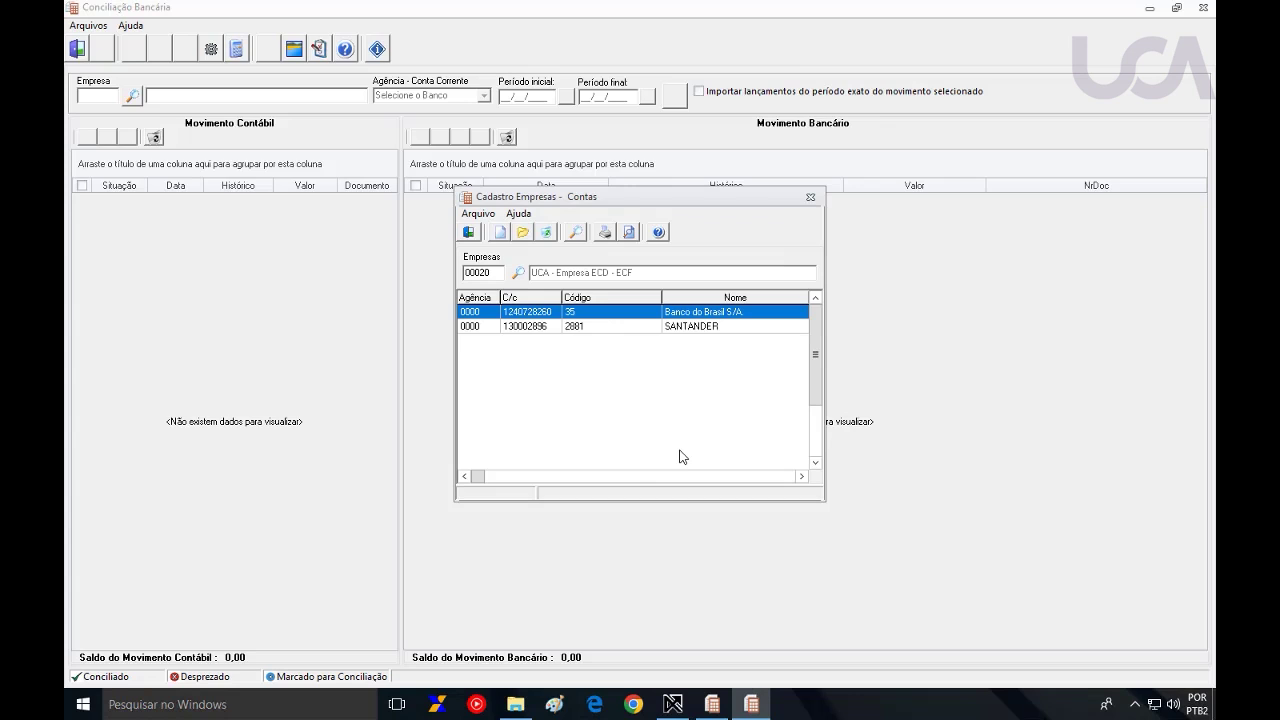